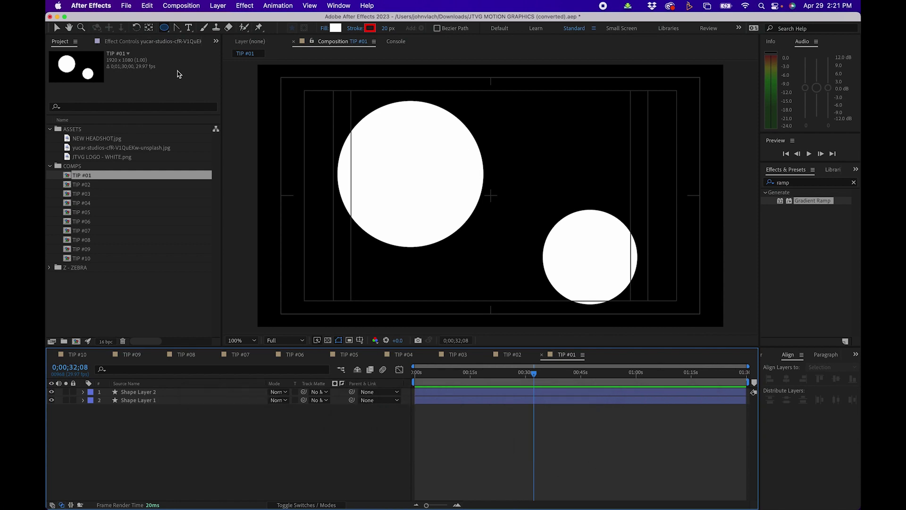
- Select Shape Layer 2 and centre its anchor point on the small circle
click(58, 28)
click(392, 180)
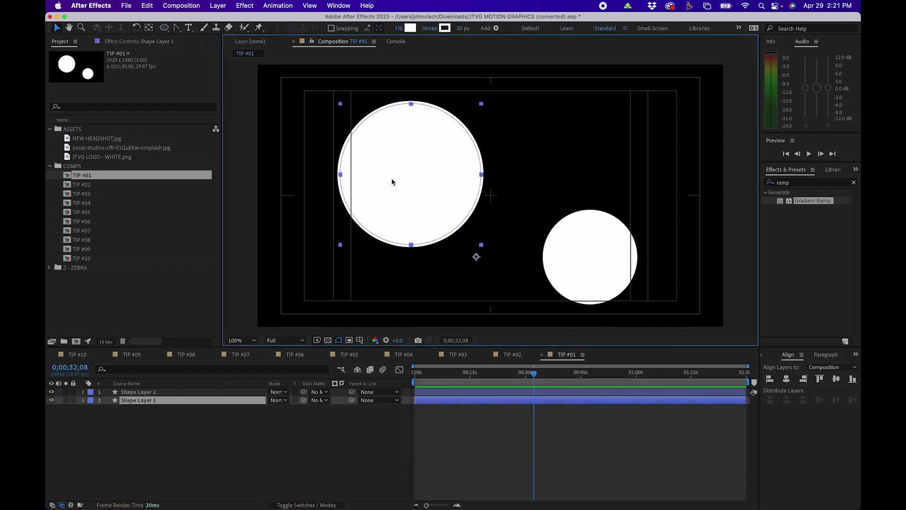
click(573, 260)
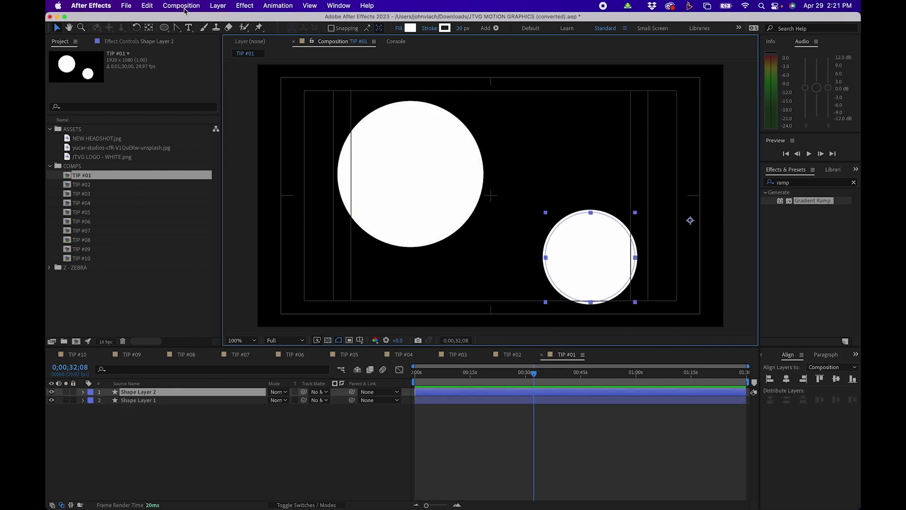
click(150, 28)
key(super+alt+Home)
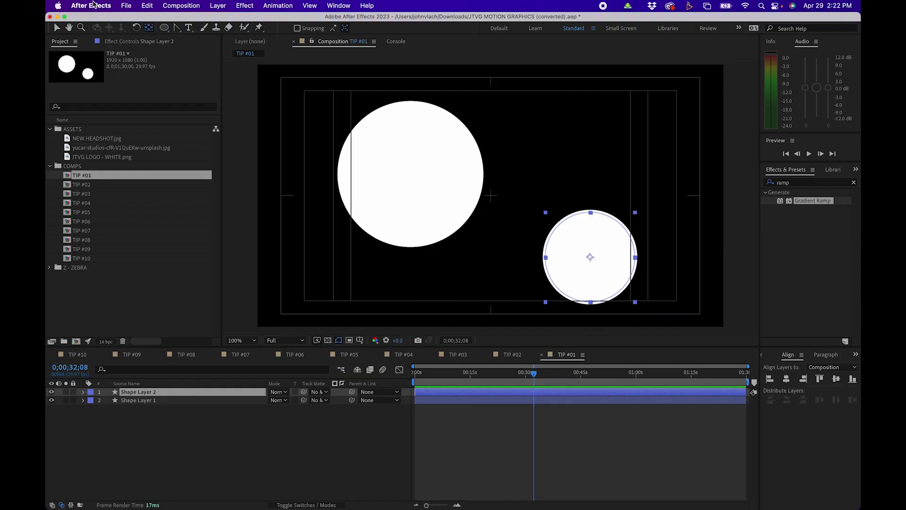
click(93, 5)
- Review the General preferences, then draw a red-stroked circle in the upper right
mouse_move(91, 38)
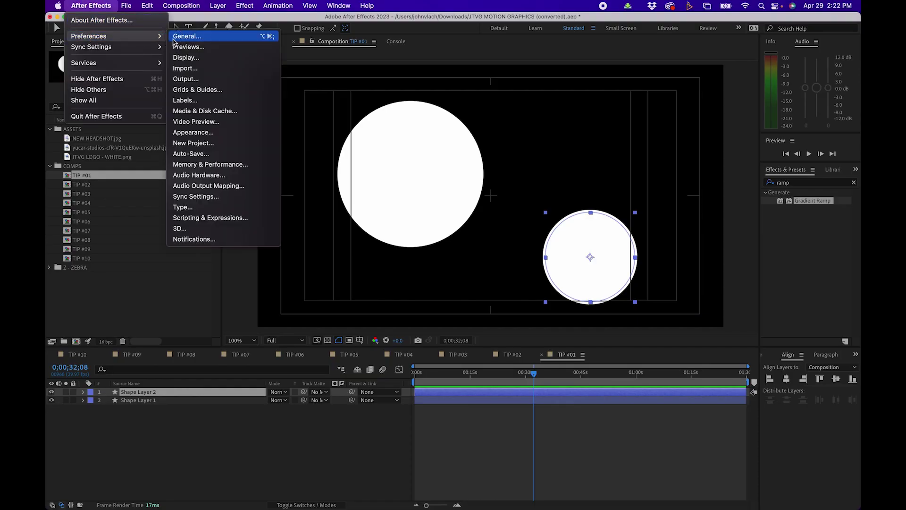
click(187, 36)
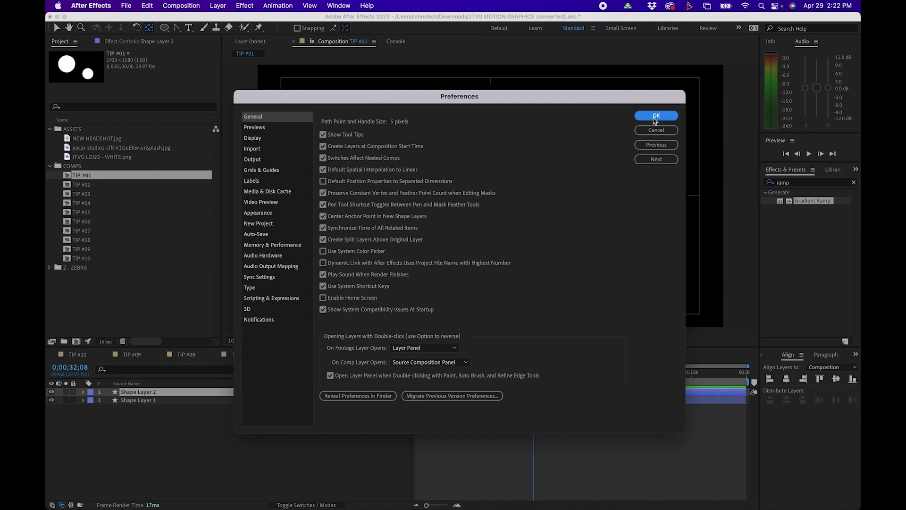
key(q)
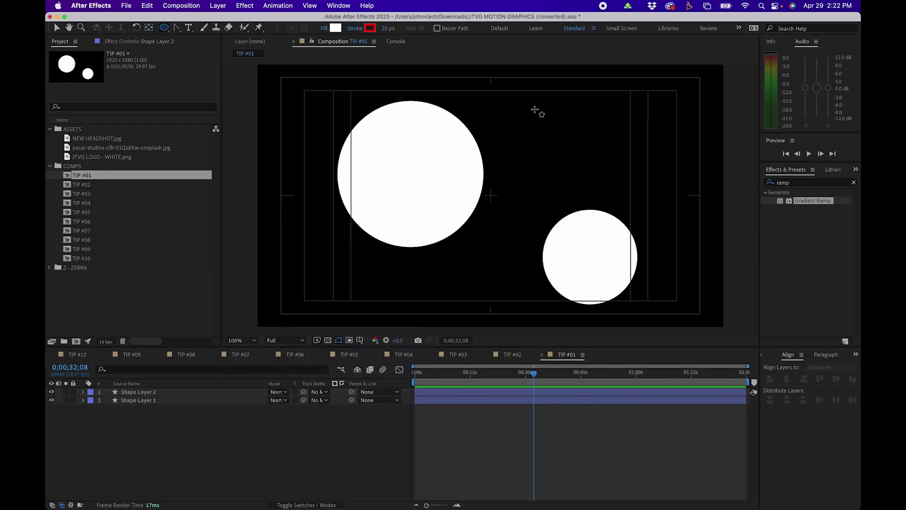
drag(534, 109, 609, 184)
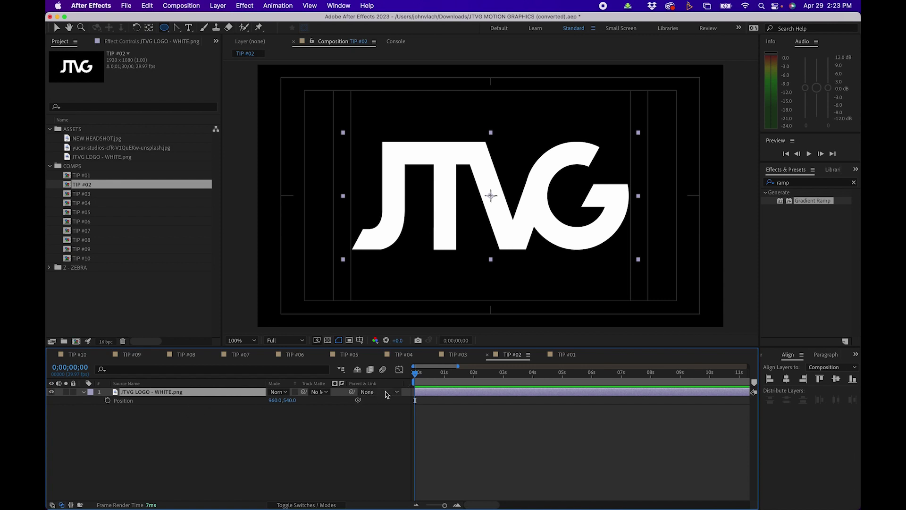
- Keyframe the logo's Position at 1 s, then move it off-frame to X -770 at 0 s
click(446, 374)
drag(447, 374, 444, 374)
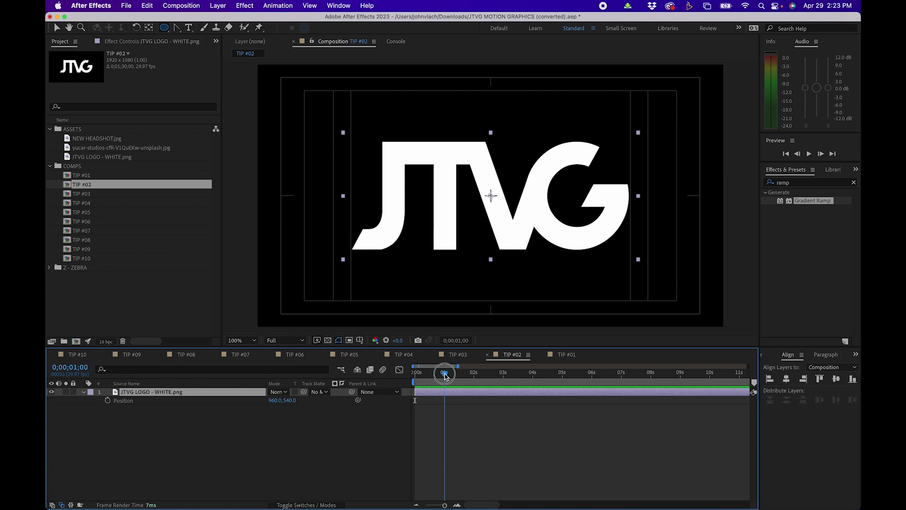
click(108, 400)
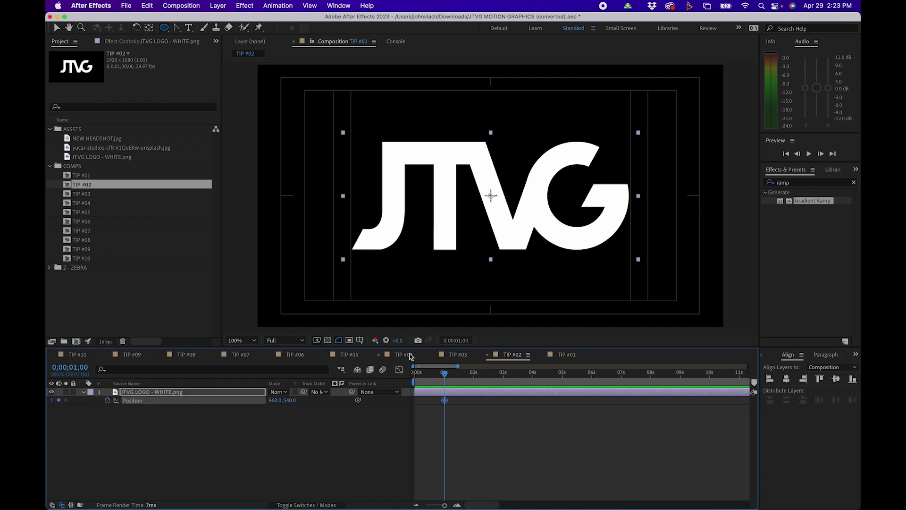
click(416, 372)
click(278, 400)
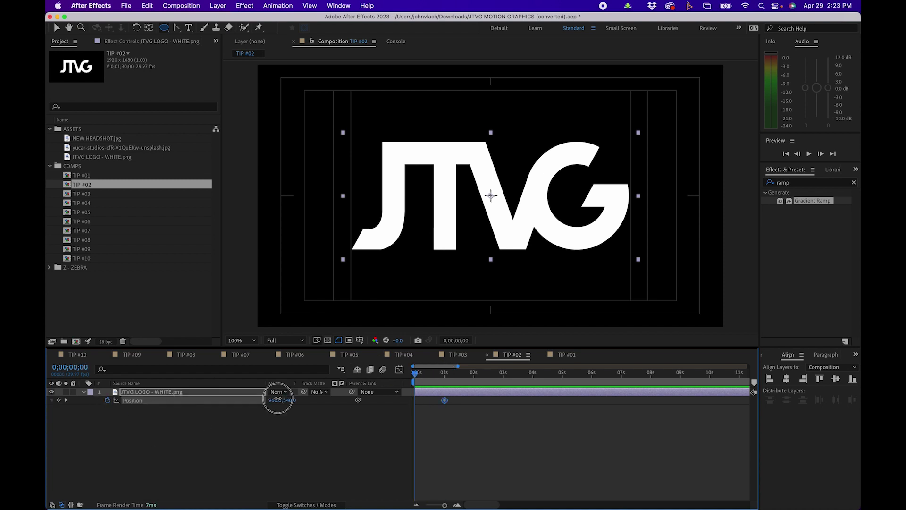
drag(278, 399, 189, 400)
- Apply Easy Ease In to the one-second Position keyframe
right_click(444, 400)
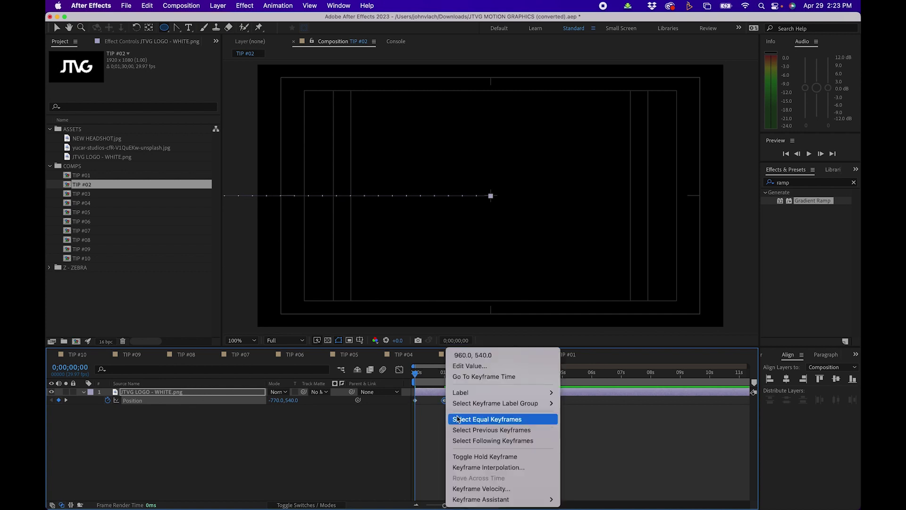
mouse_move(481, 499)
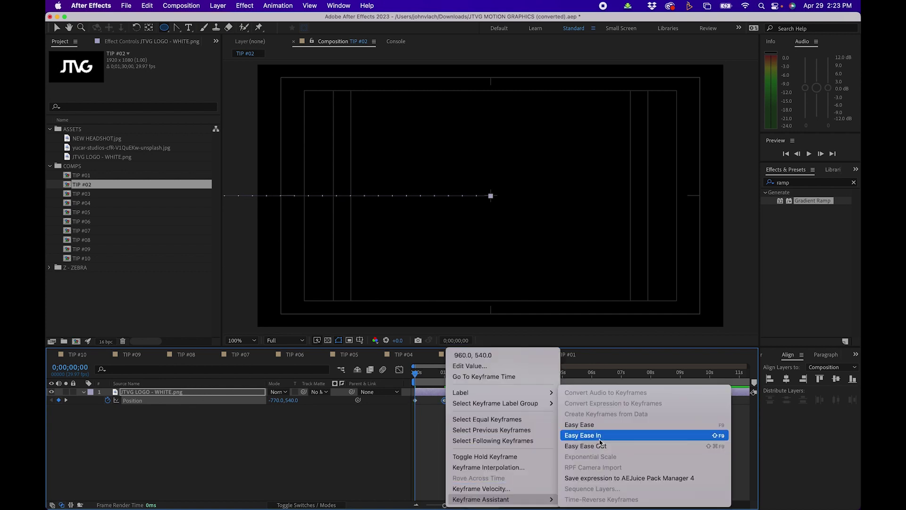
click(601, 439)
click(363, 423)
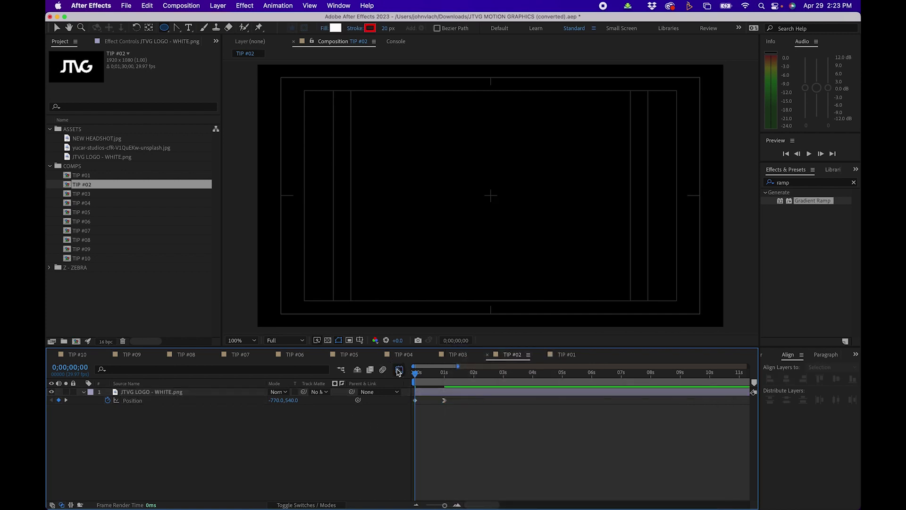
- Show the logo's Position curve in the Graph Editor with the one-second keyframes selected
click(399, 371)
click(198, 400)
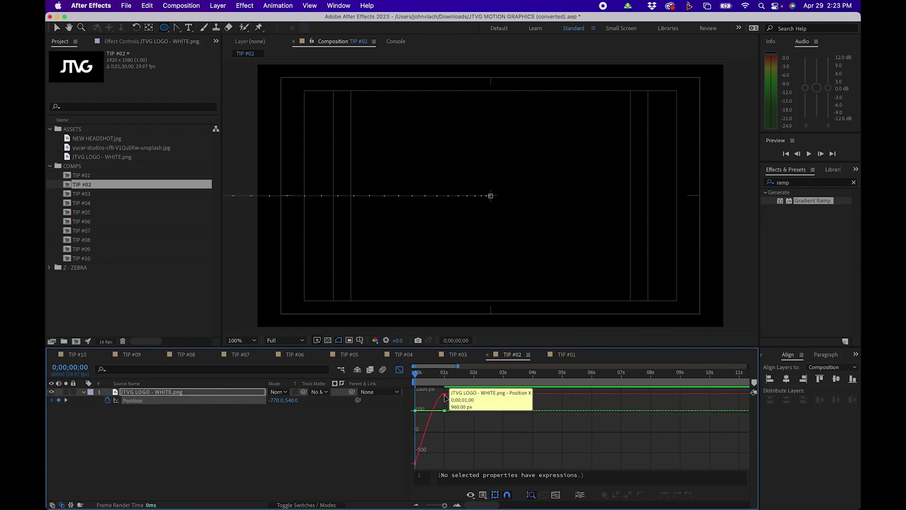
click(445, 395)
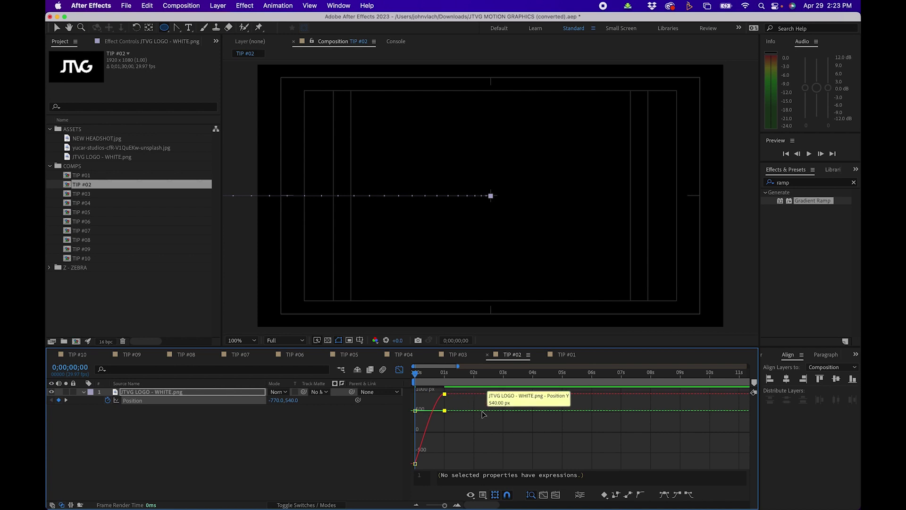
mouse_move(463, 396)
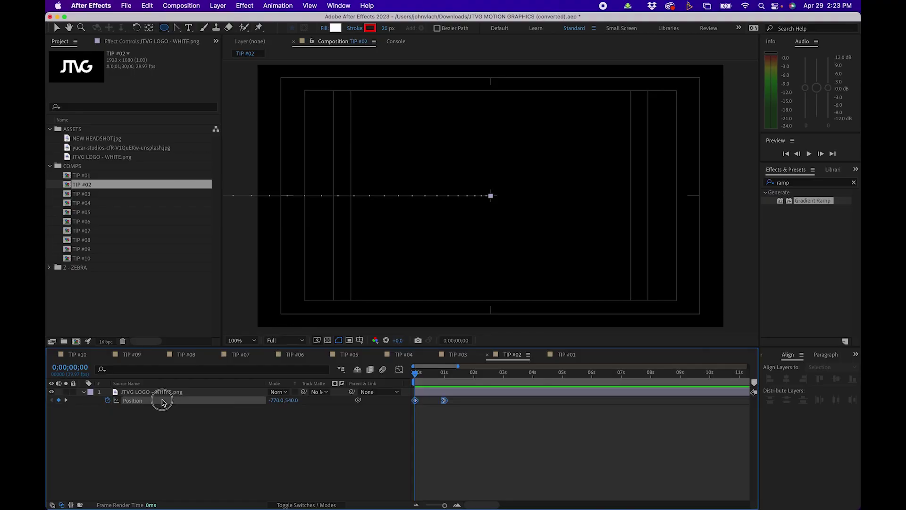
right_click(162, 402)
- Separate Position into X and Y and remove the Y Position keyframes
click(200, 382)
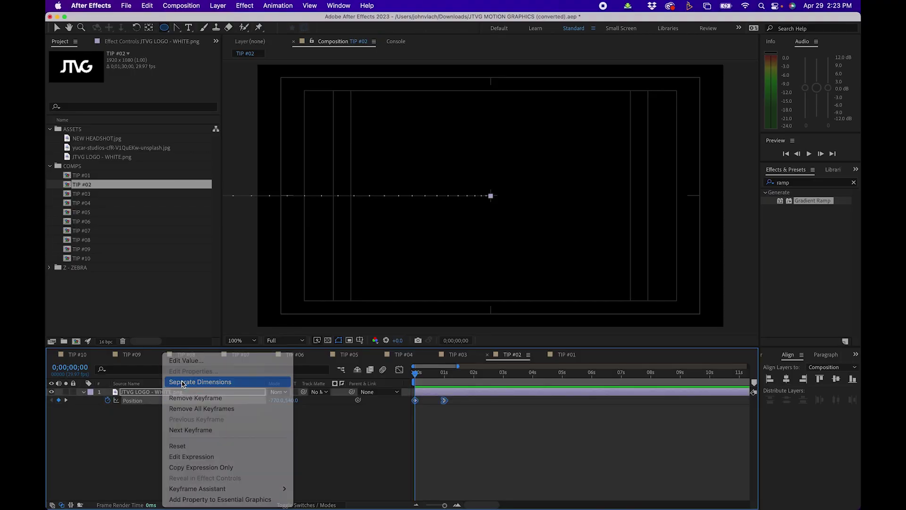
click(205, 444)
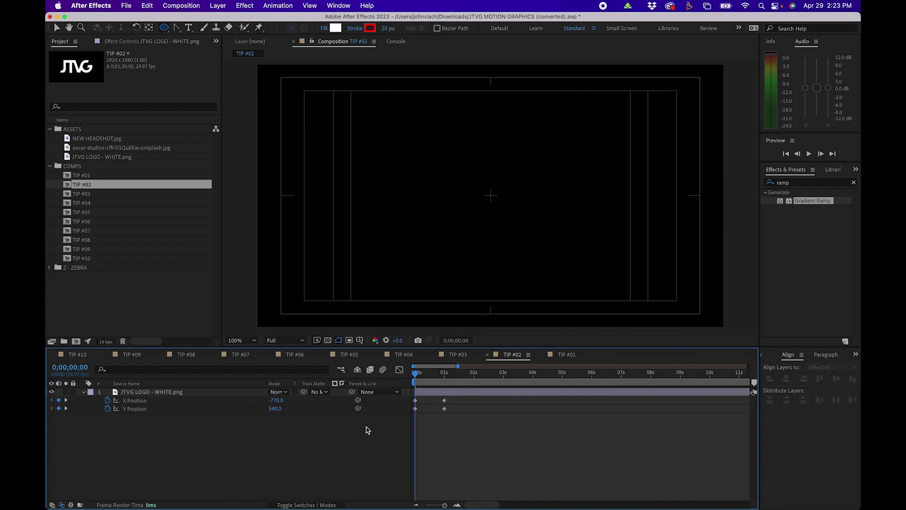
click(108, 409)
click(208, 431)
- Ease into the one-second X Position keyframe and increase its influence in the graph
click(443, 400)
right_click(443, 401)
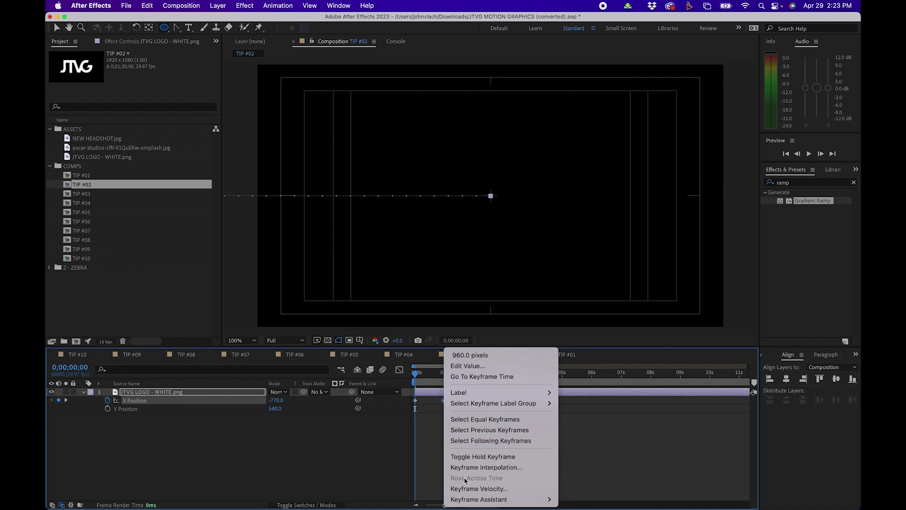
mouse_move(465, 499)
click(579, 435)
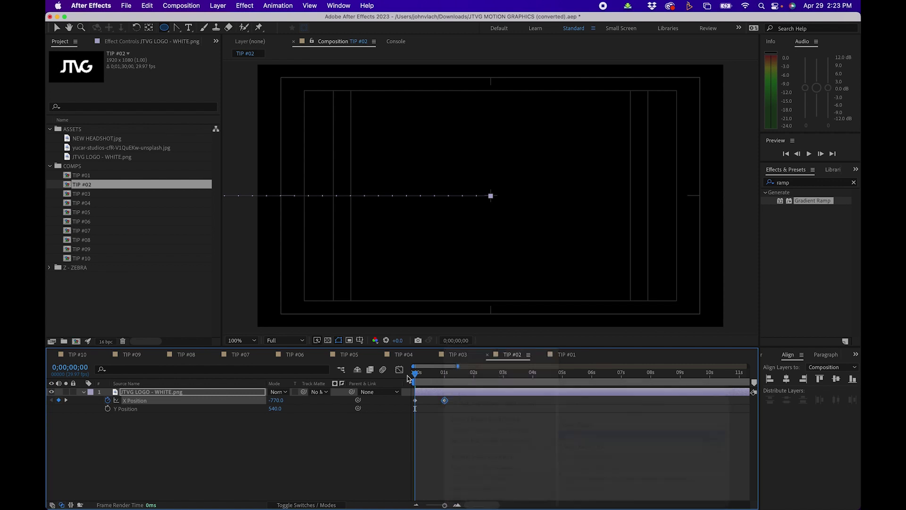
click(400, 371)
mouse_move(437, 394)
mouse_down()
mouse_move(412, 395)
mouse_move(423, 397)
mouse_up()
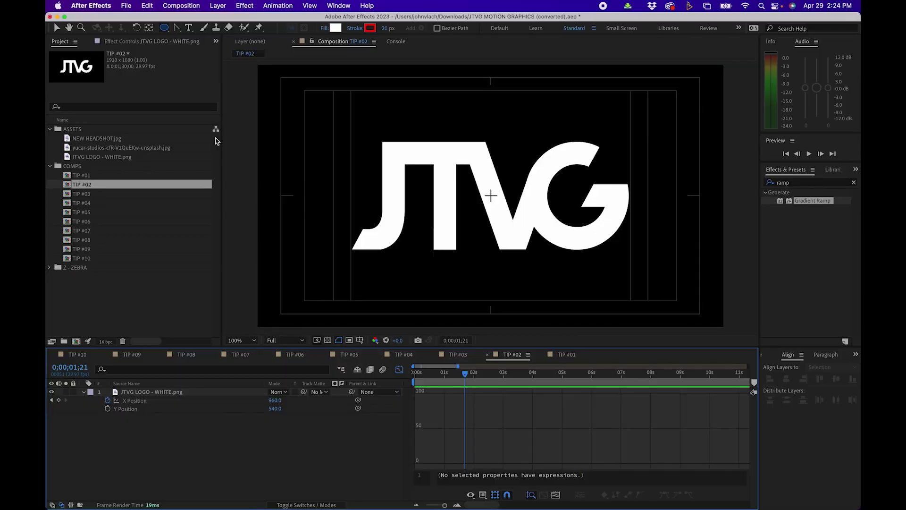
- Enable Default Position Properties to Separated Dimensions in the General preferences
click(91, 5)
mouse_move(136, 35)
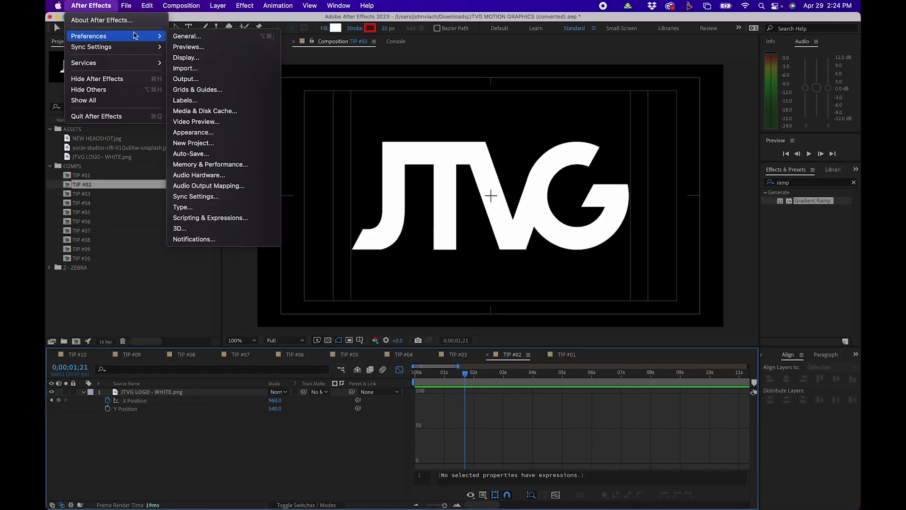
click(187, 36)
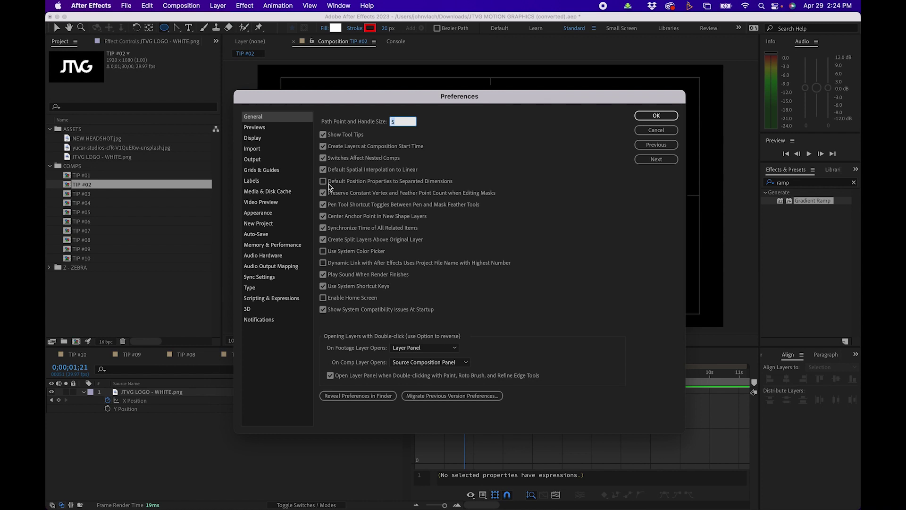
click(328, 183)
click(656, 115)
- Replace the logo layer with a fresh JTVG logo and reveal its X and Y Position
key(Delete)
drag(103, 157, 188, 443)
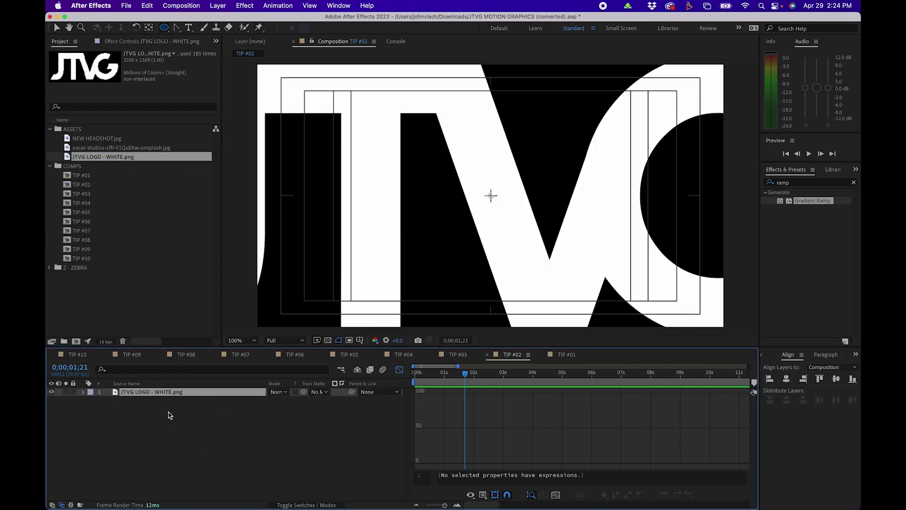
click(170, 414)
click(157, 395)
key(p)
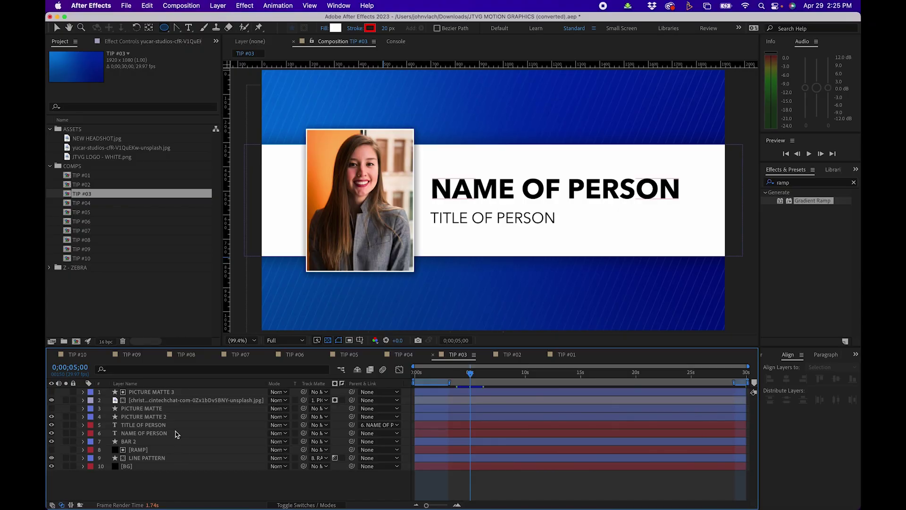
- Preview NEW HEADSHOT.jpg, then swap it in as the selected photo layer's footage
click(169, 401)
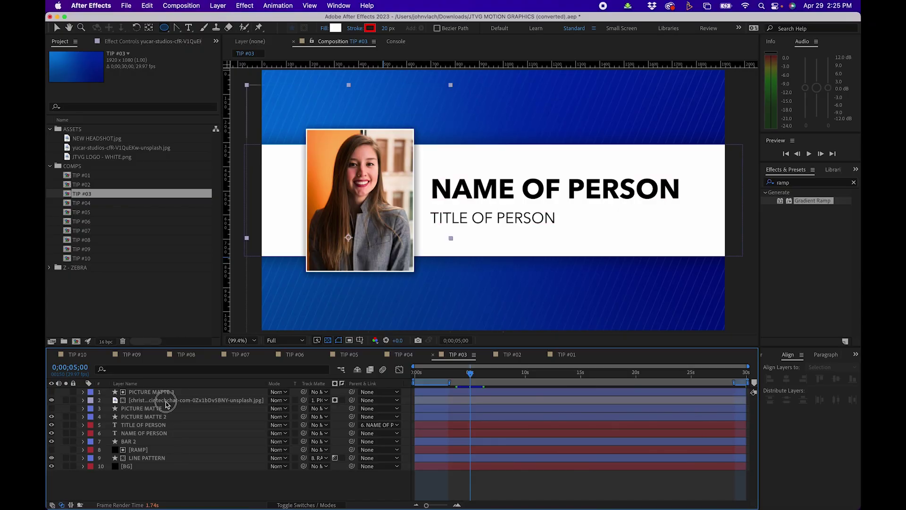
click(52, 400)
click(51, 399)
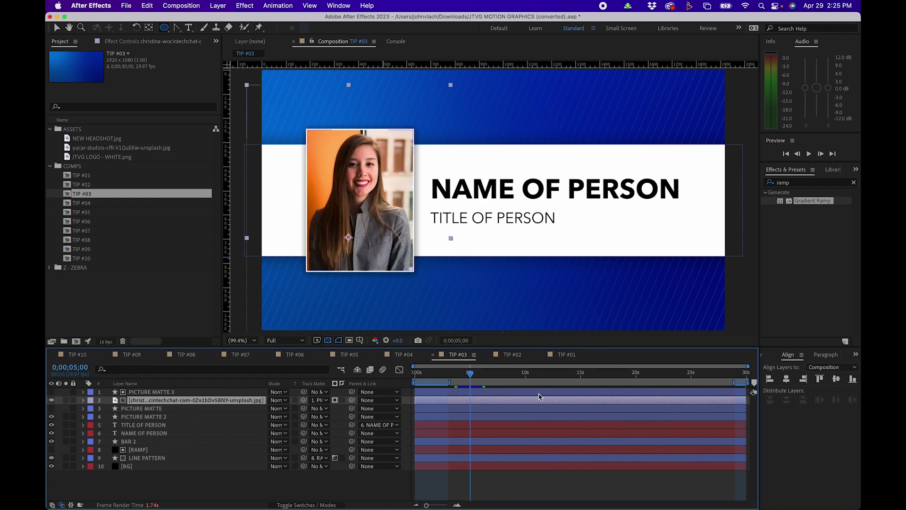
double_click(97, 137)
key(comma)
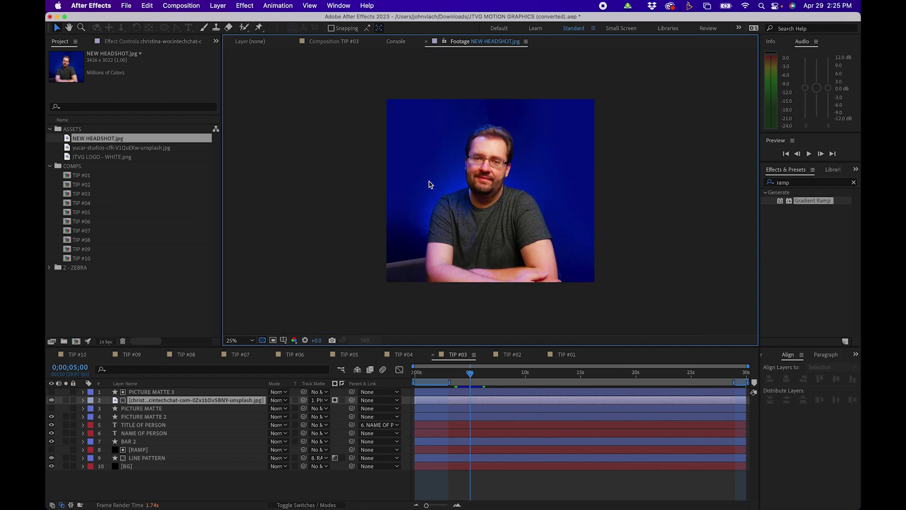
click(167, 401)
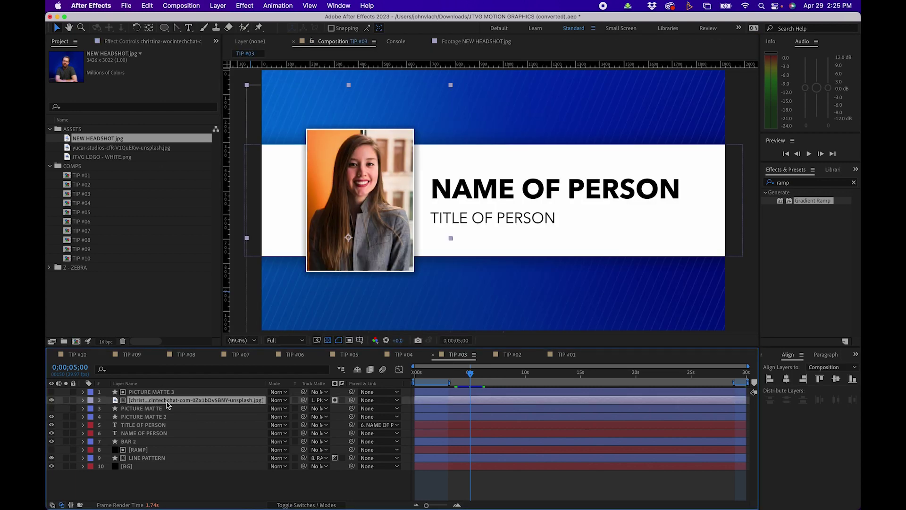
click(103, 137)
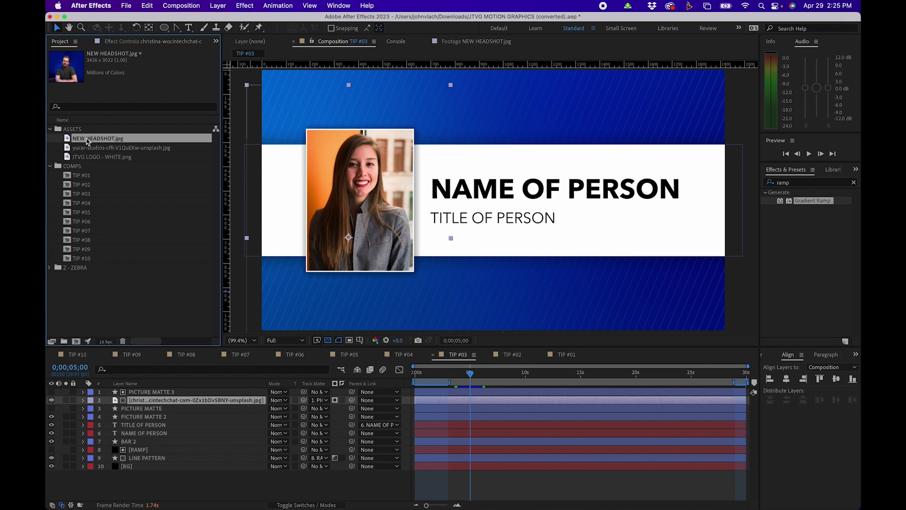
drag(88, 141, 179, 413)
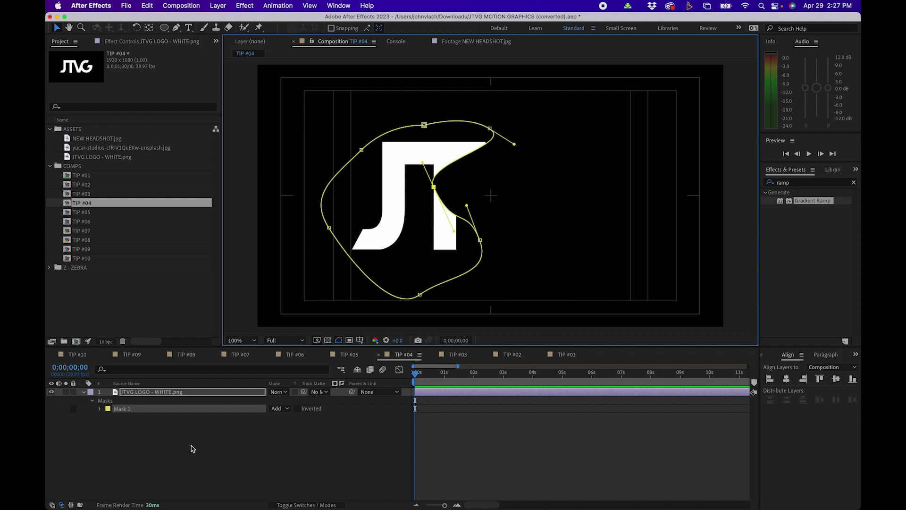
- Drag two of Mask 1's curve points to reshape how it reveals the logo letters
click(363, 151)
drag(390, 123, 401, 149)
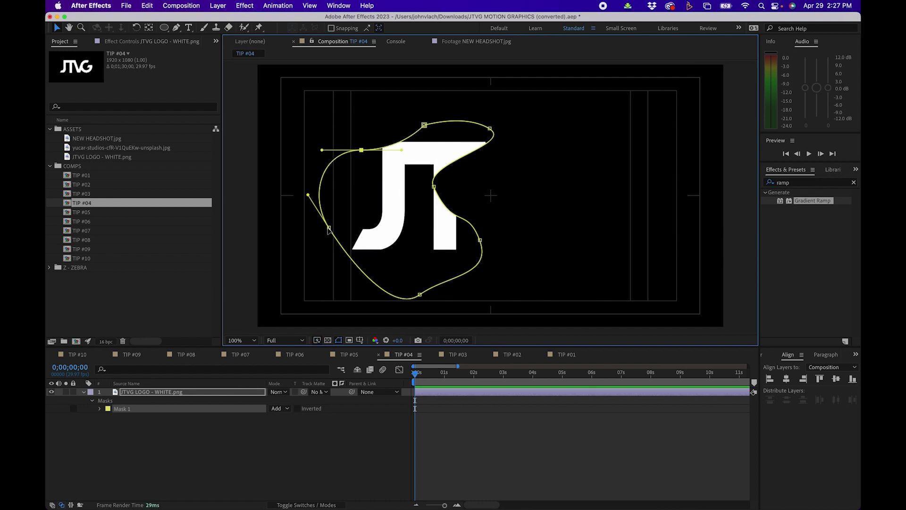
click(329, 228)
drag(350, 261, 418, 228)
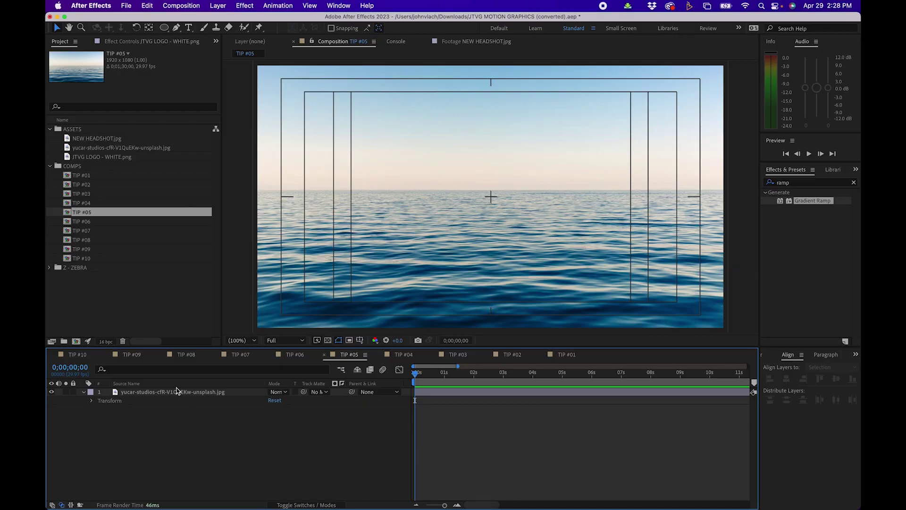
- Apply Hue/Saturation to the ocean photo and set Master Hue to 172°
click(176, 391)
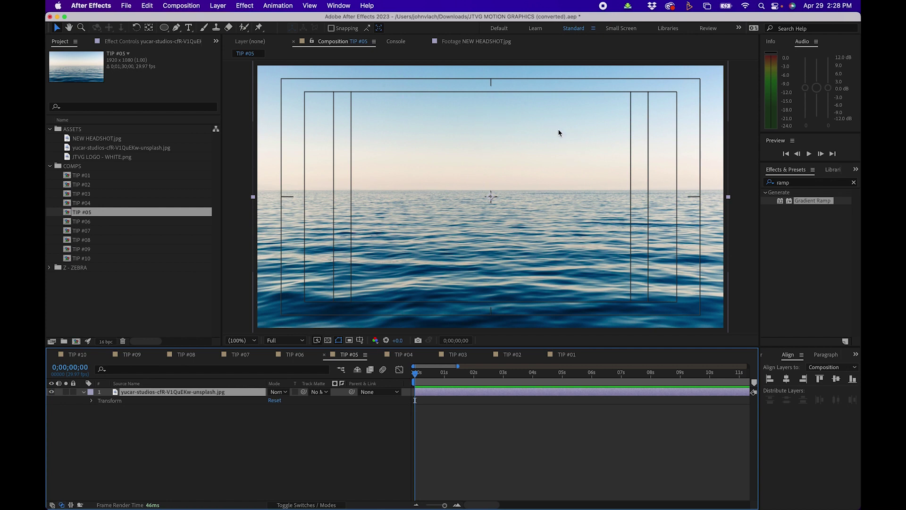
click(854, 183)
click(829, 183)
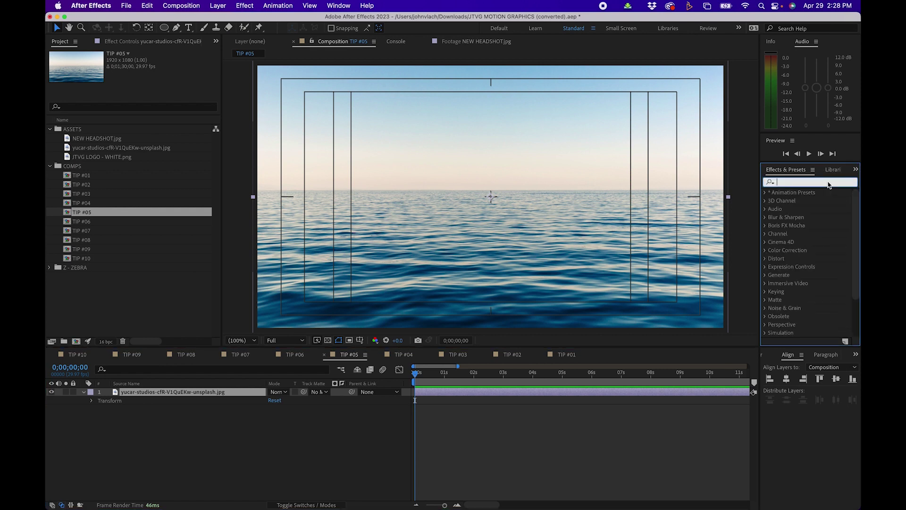
text(hue)
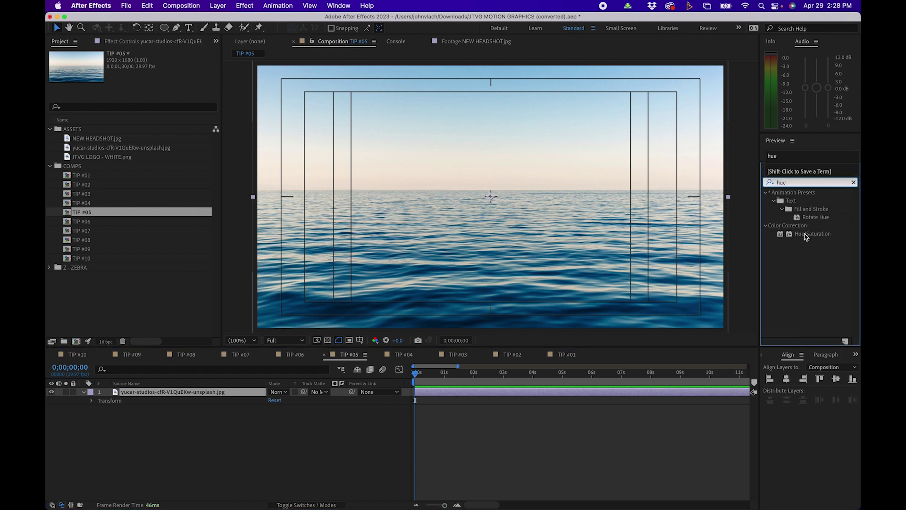
drag(806, 234, 476, 189)
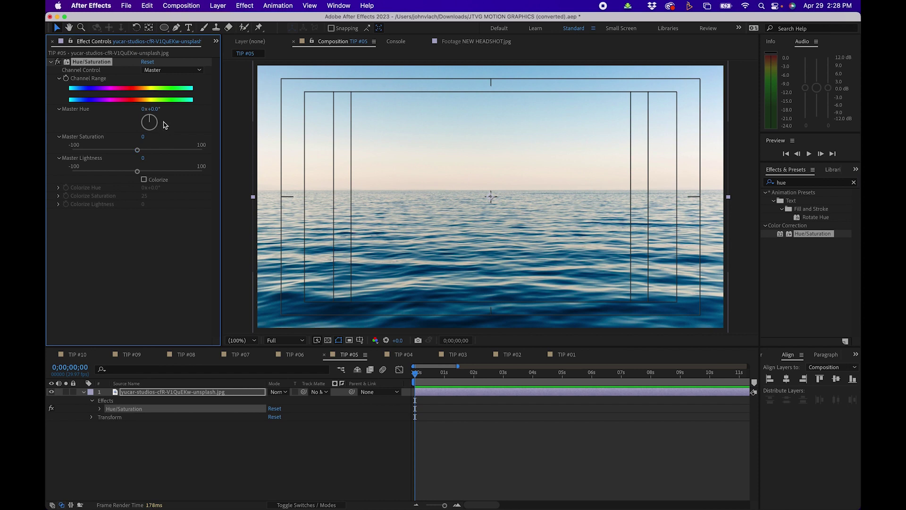
drag(157, 112, 222, 109)
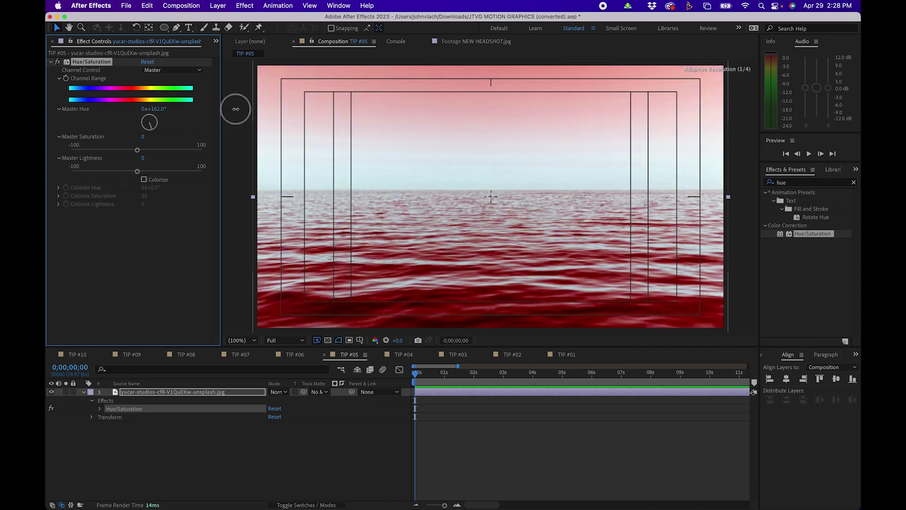
drag(236, 109, 239, 108)
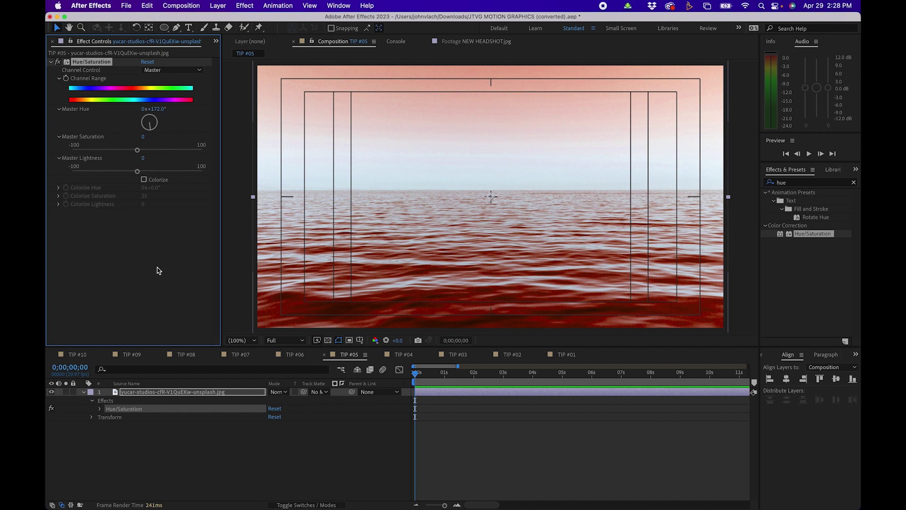
- Draw a rectangle mask over the sky and set its Mask Feather to 1000
key(comma)
click(168, 392)
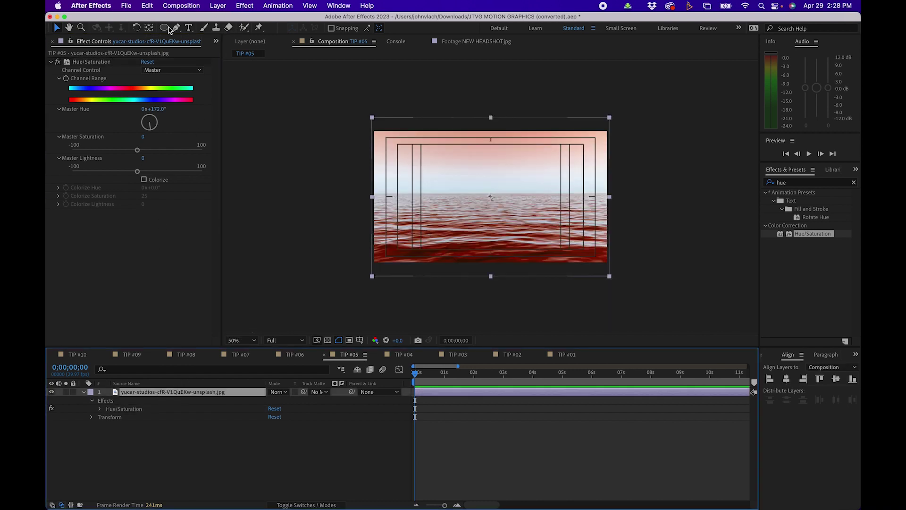
drag(169, 30, 198, 34)
drag(359, 122, 622, 195)
click(99, 409)
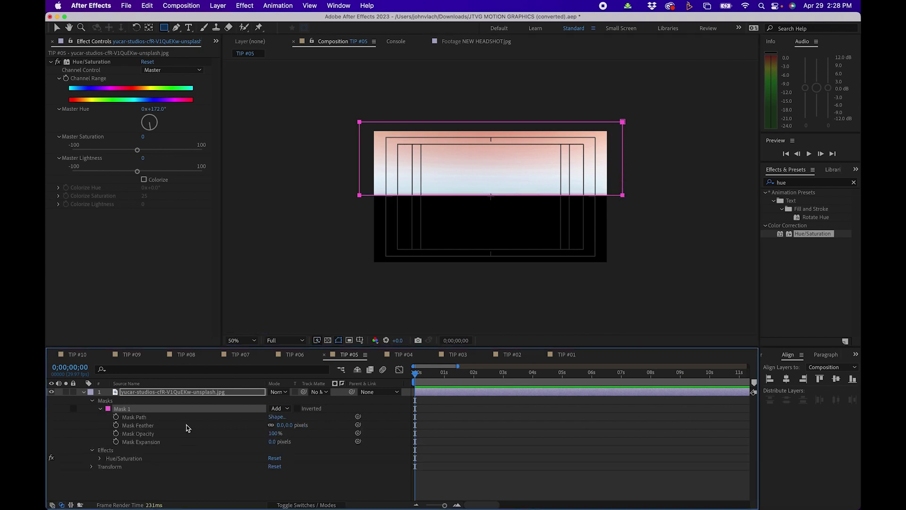
click(279, 425)
text(1000)
key(Return)
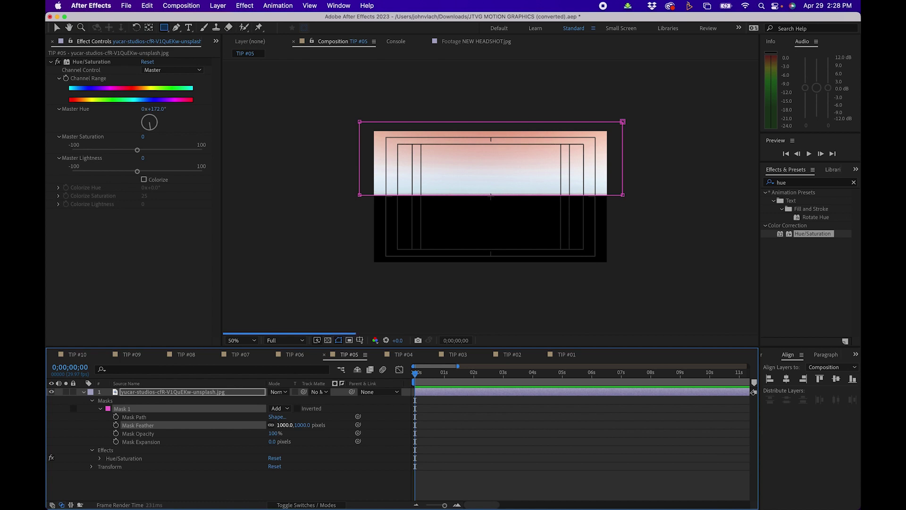
- Add a Mask Reference to Hue/Saturation's Compositing Options set to Mask 1
click(495, 461)
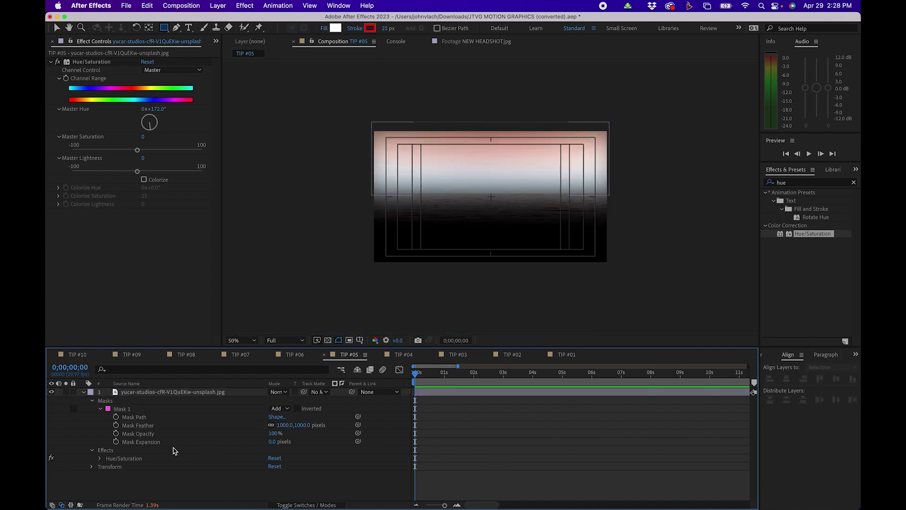
click(100, 458)
click(147, 440)
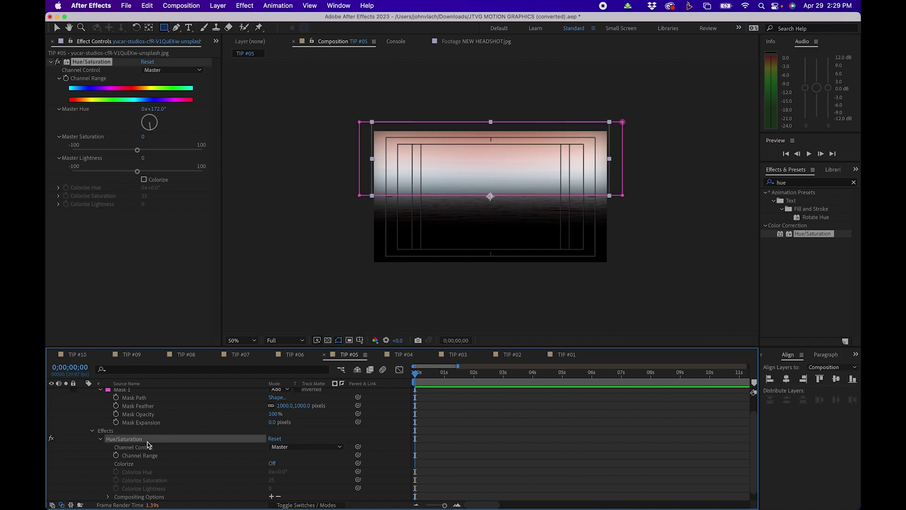
scroll(148, 445, down, 1)
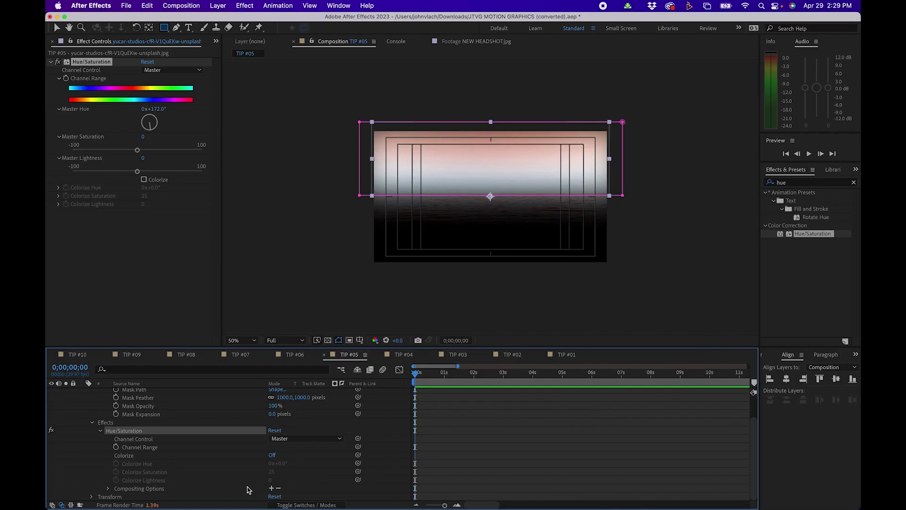
click(271, 488)
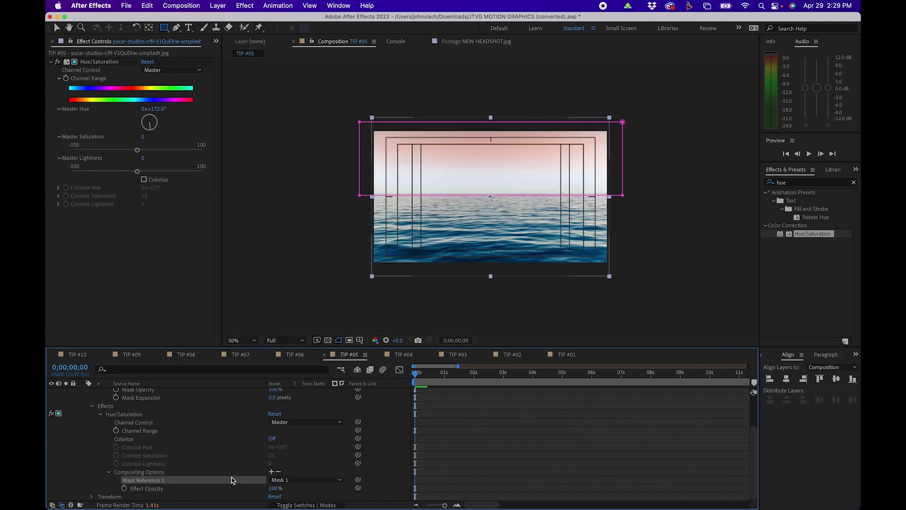
click(279, 480)
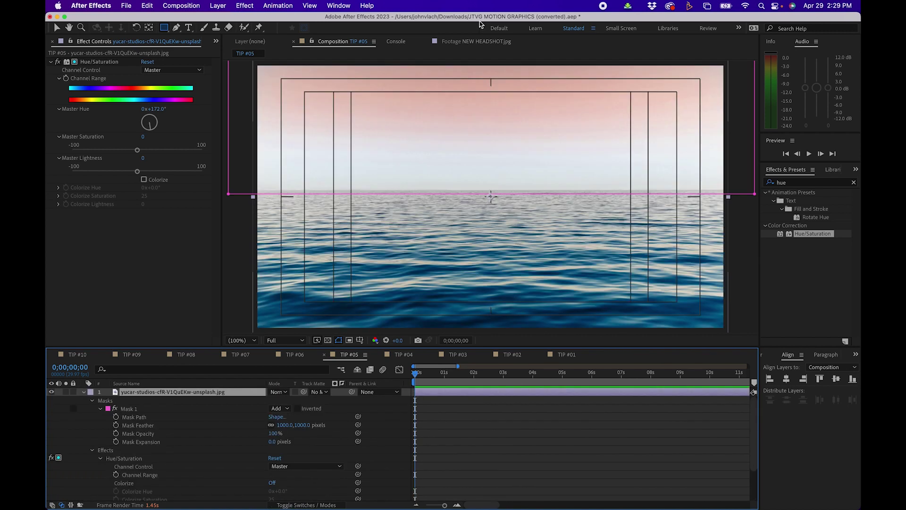
click(107, 63)
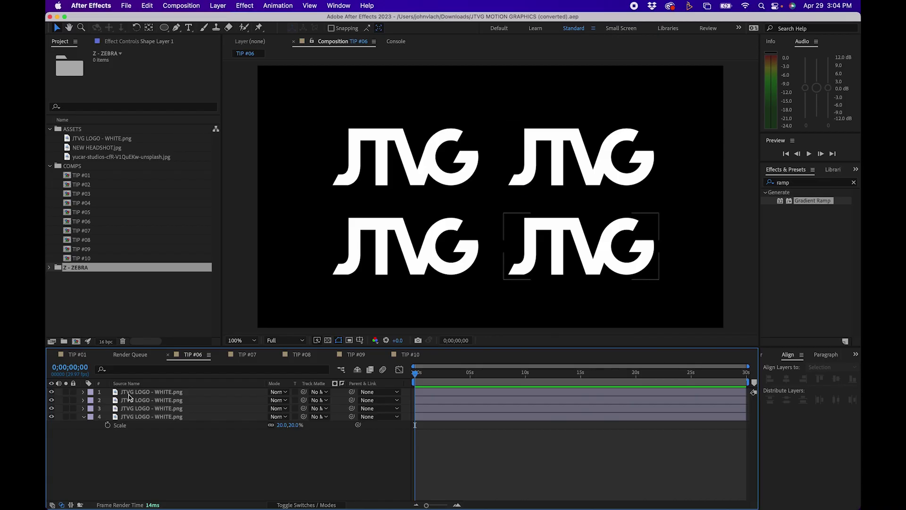
- Apply a Fill effect to the bottom-right logo and set its colour to cyan
click(148, 396)
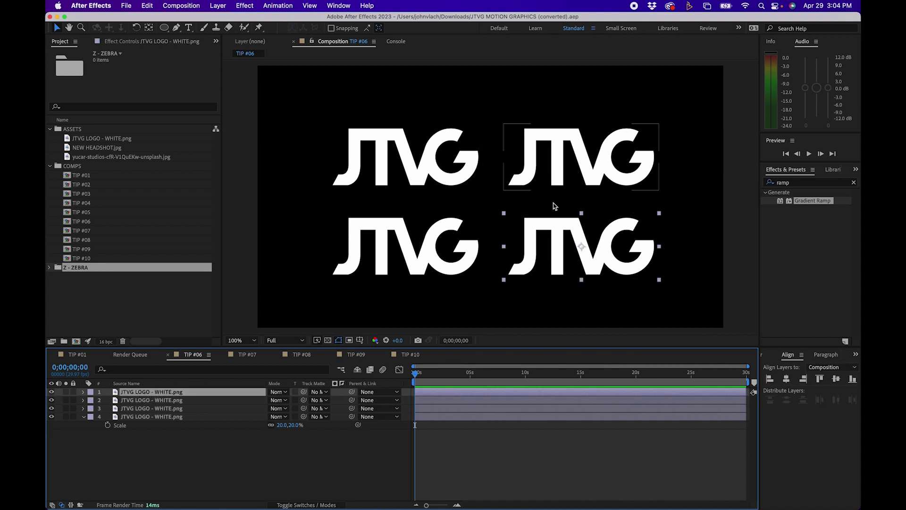
click(817, 183)
key(BackSpace)
text(fill)
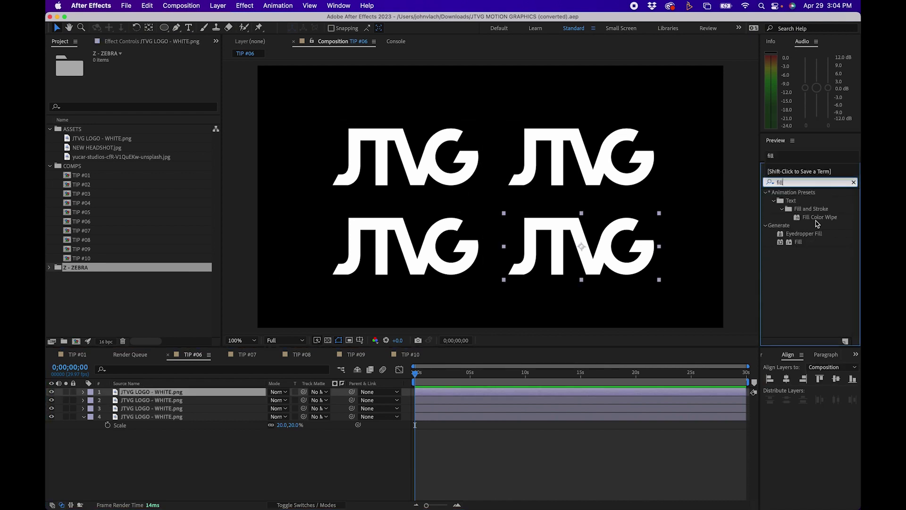
drag(799, 241, 628, 259)
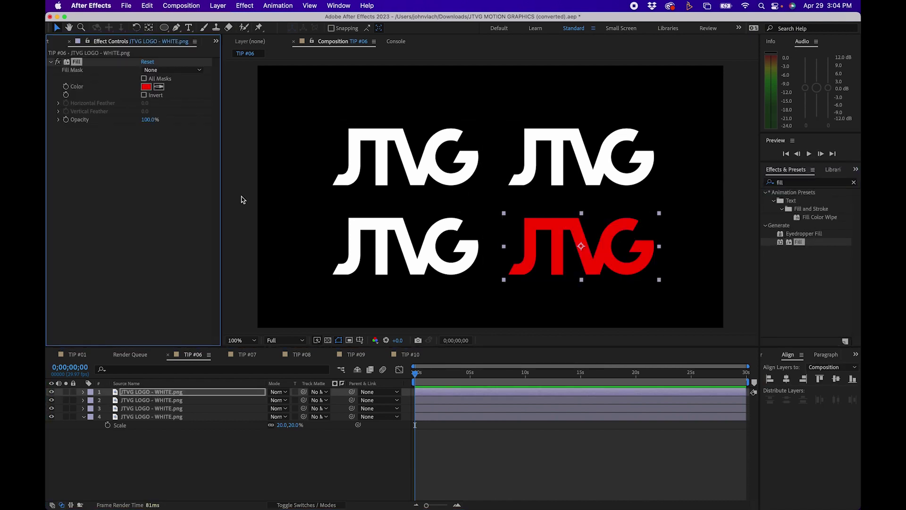
click(147, 87)
click(335, 336)
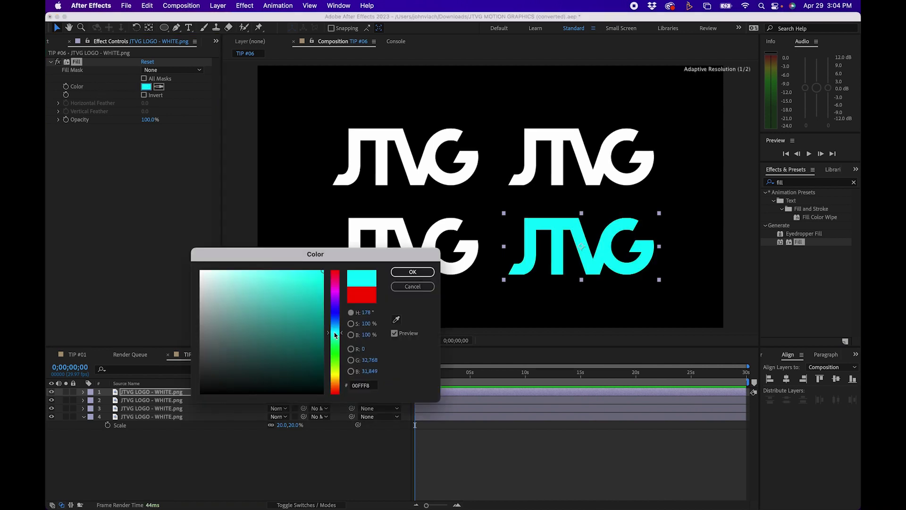
click(413, 272)
- Add a Glow effect to the cyan logo and select both Fill and Glow
click(853, 182)
click(846, 184)
text(glow)
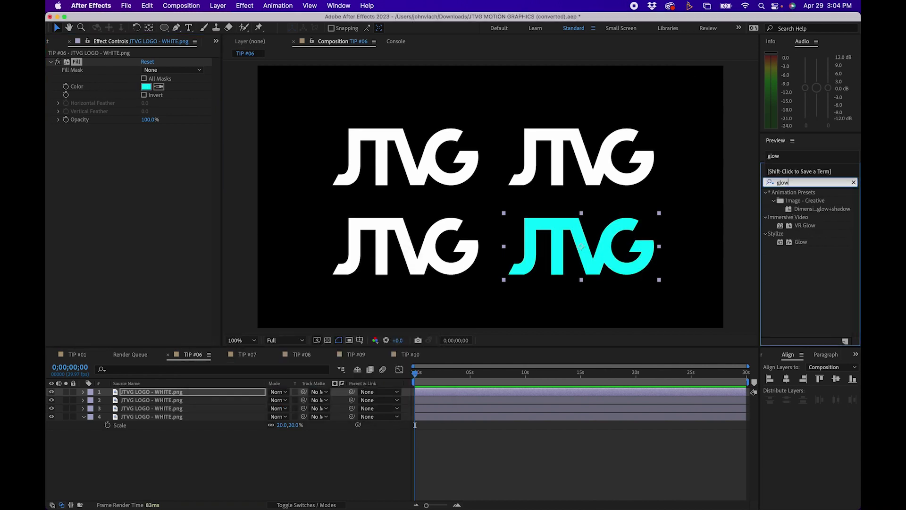
drag(804, 243, 601, 244)
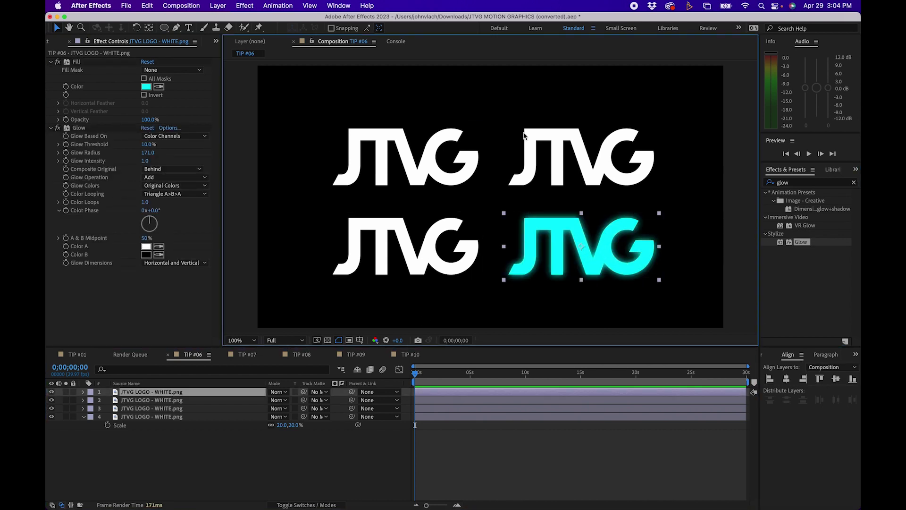
click(147, 394)
click(79, 128)
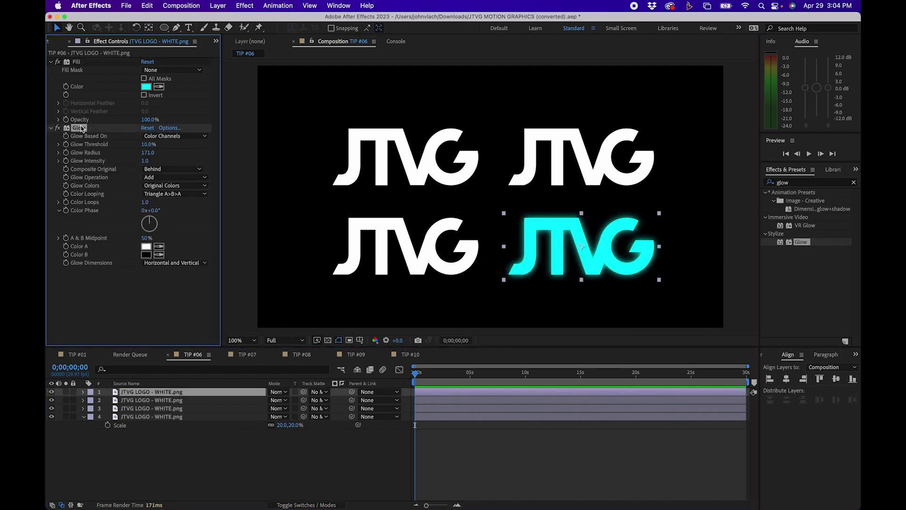
shift+click(82, 62)
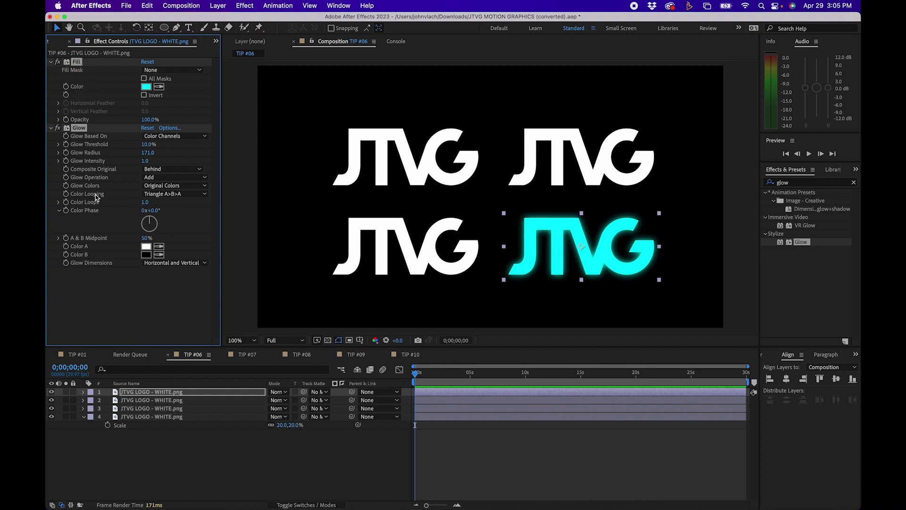
- Copy the Fill and Glow effects with property links and paste them onto the other three logos
click(148, 6)
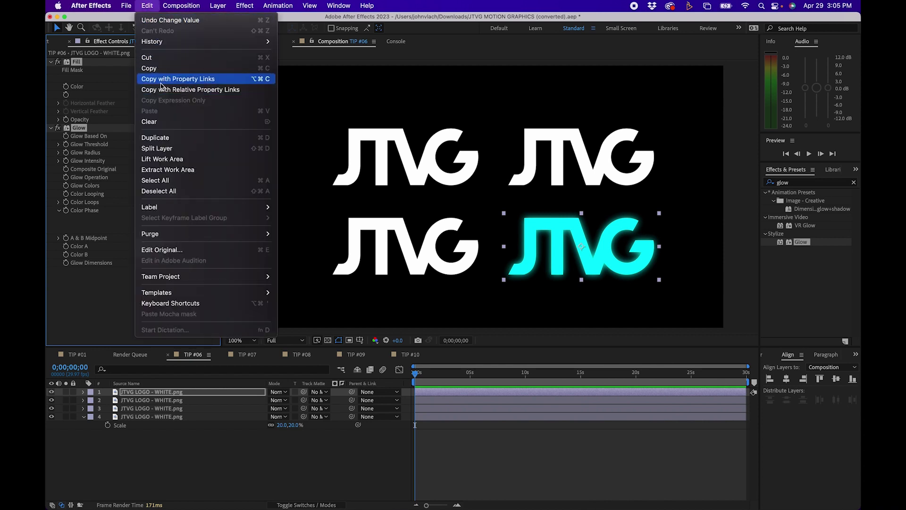
click(162, 80)
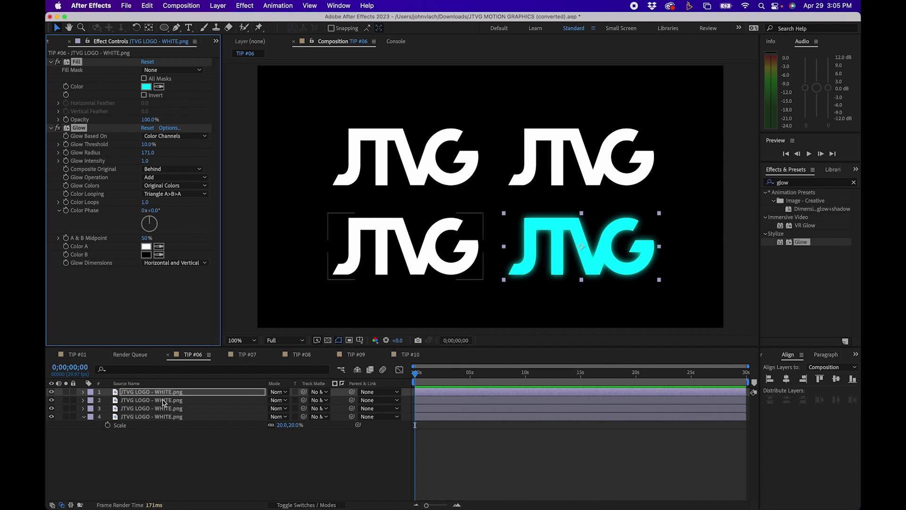
click(405, 265)
shift+click(430, 163)
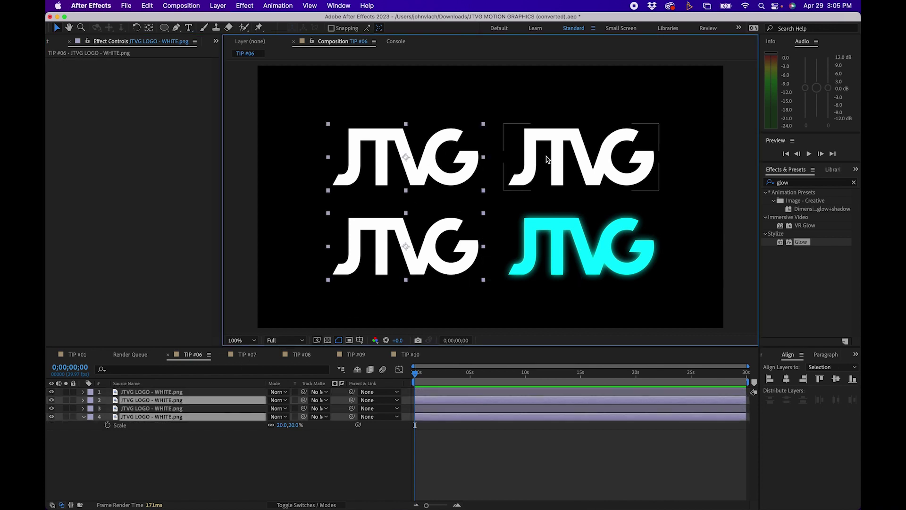
shift+click(549, 151)
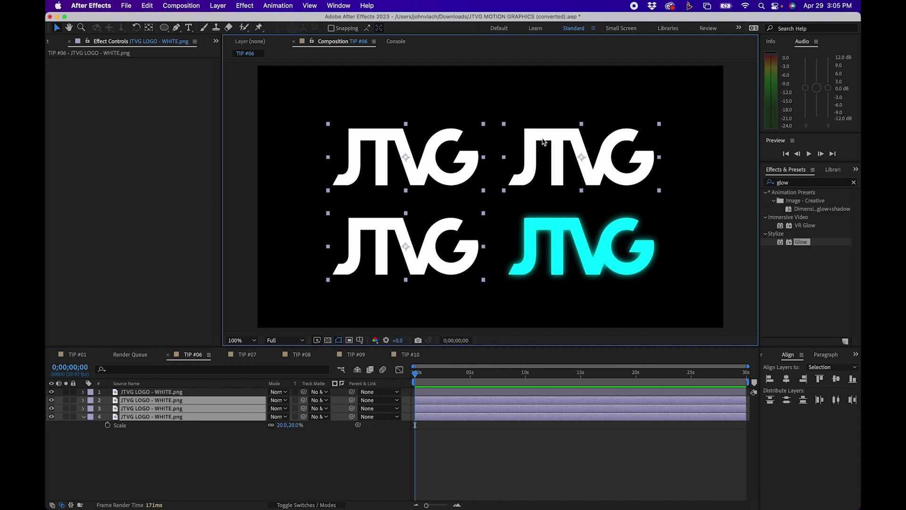
key(super+v)
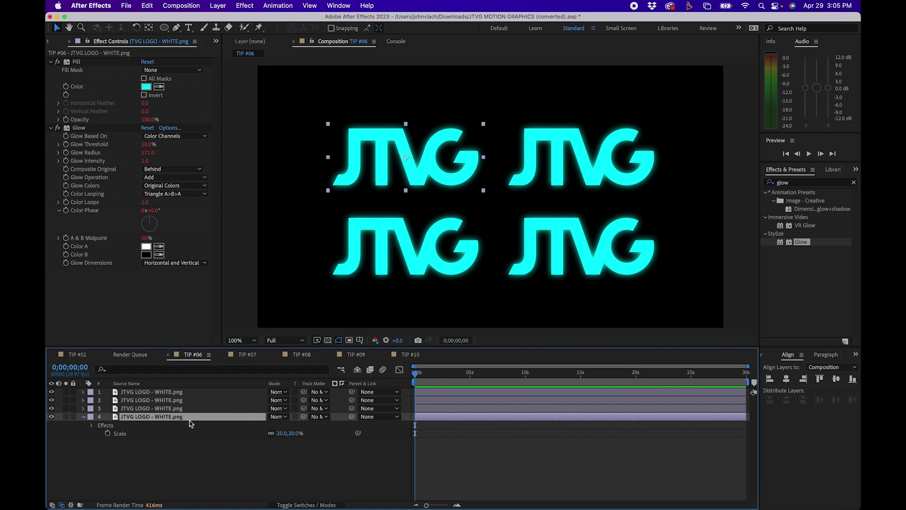
- Change the bottom-right logo's linked Fill colour to orange-yellow FFB800
click(539, 242)
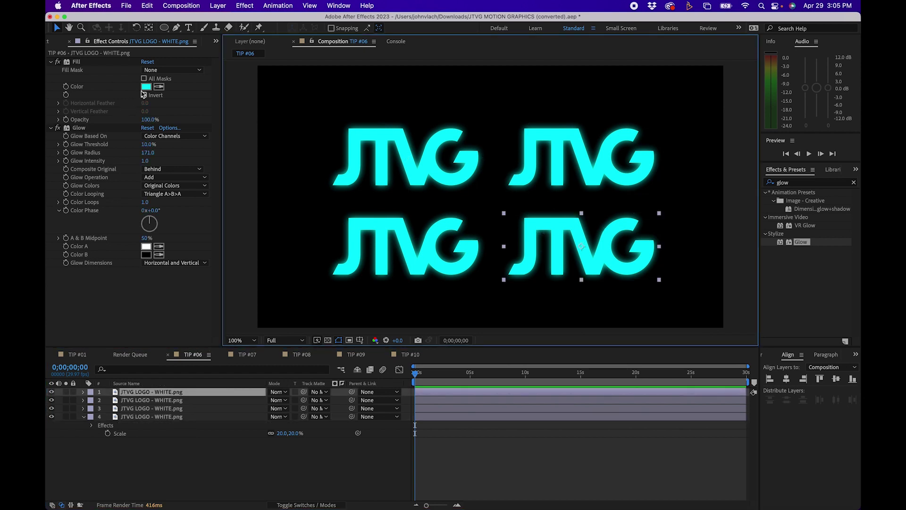
click(144, 88)
click(337, 381)
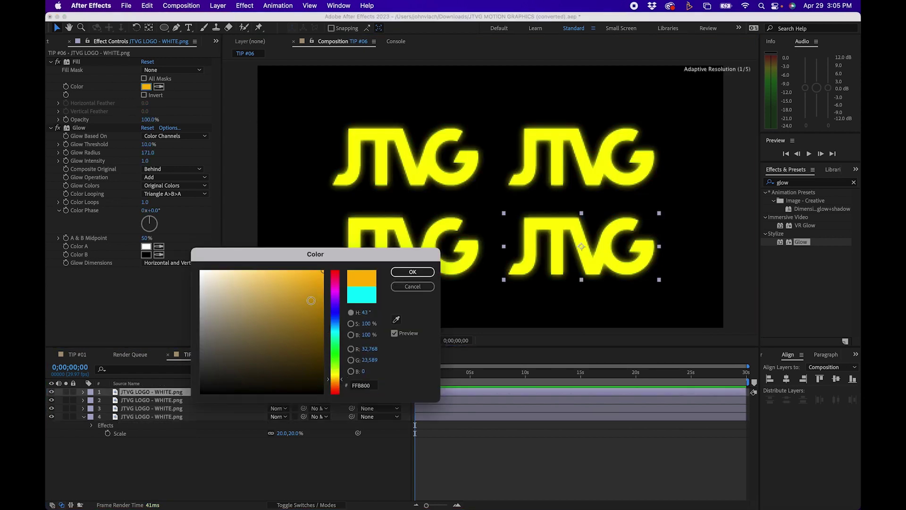
click(412, 272)
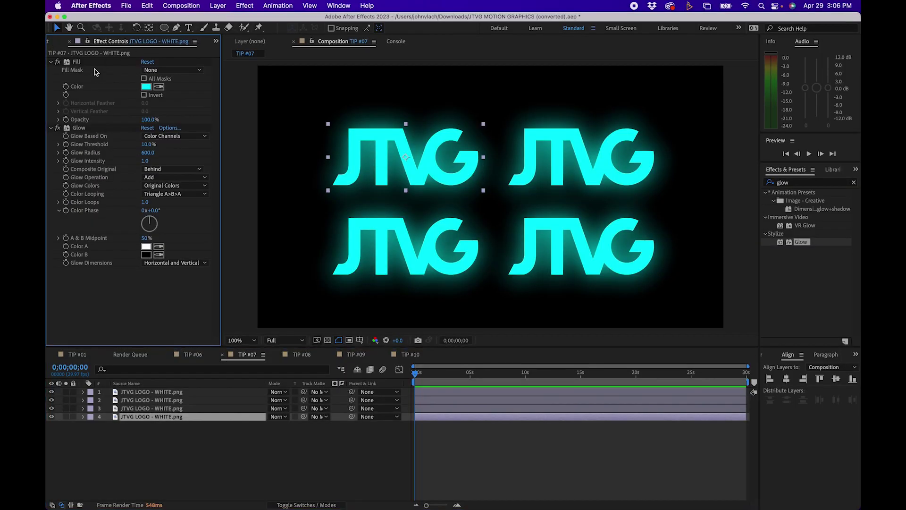
- Delete the top-left logo's Fill effect, then apply Effect > Remove All to all four logos
click(84, 62)
key(Delete)
key(Delete)
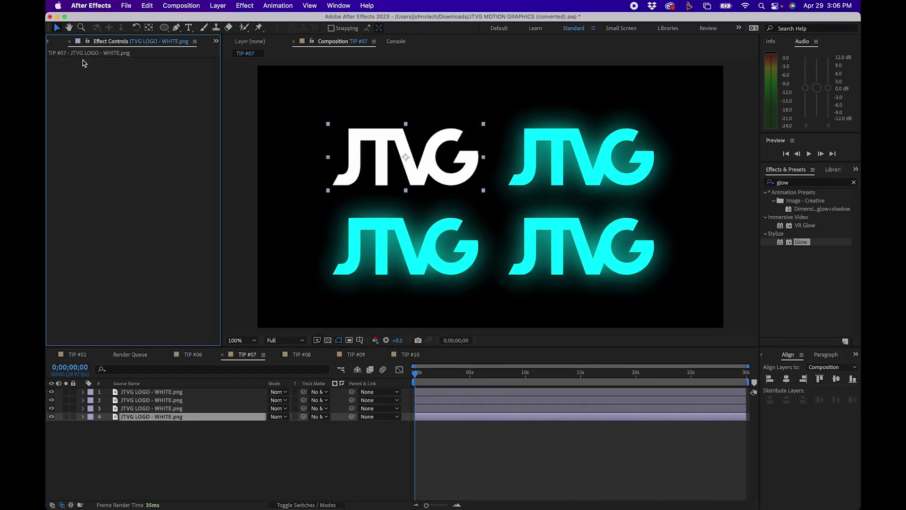
click(179, 442)
drag(158, 427, 125, 385)
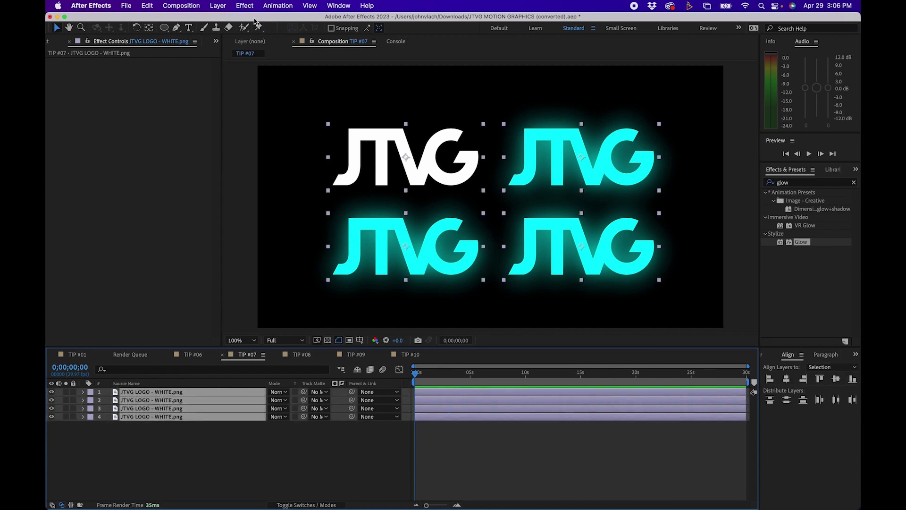
click(244, 5)
click(264, 40)
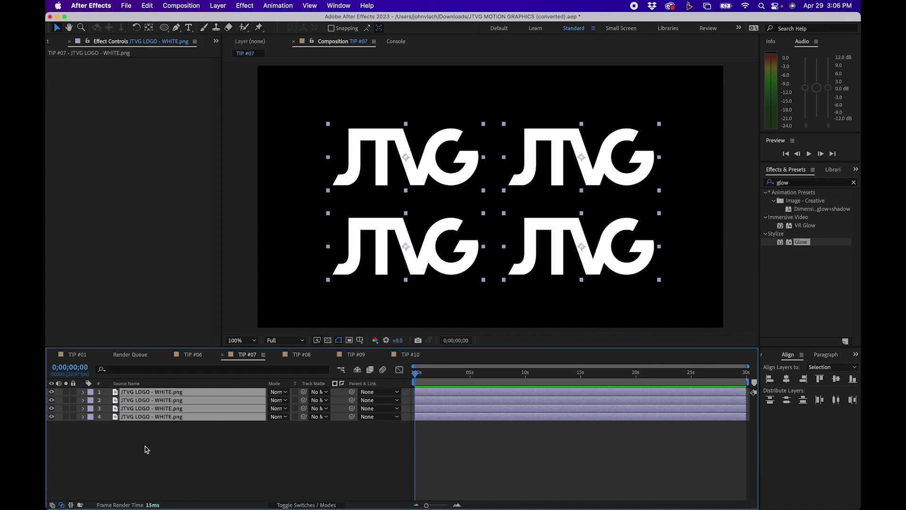
- Reselect the four logo layers, look through their layer options menu, then deselect them
click(179, 443)
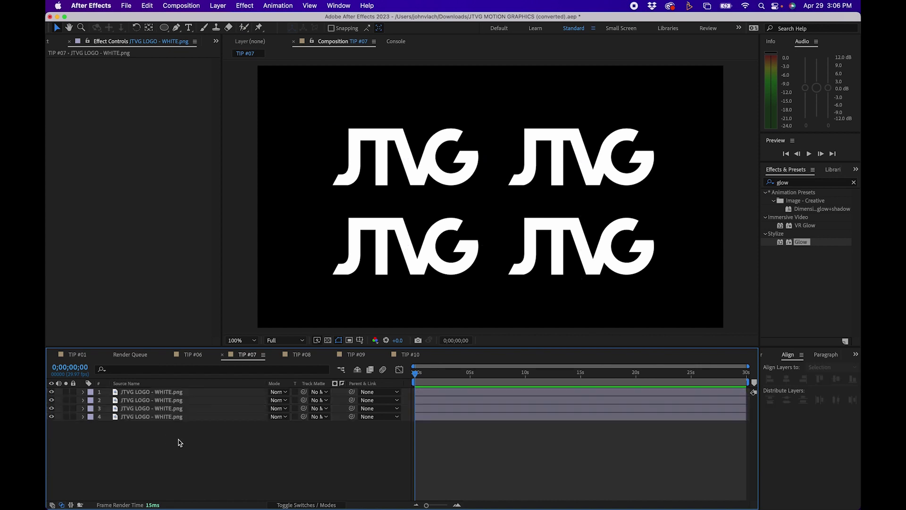
drag(178, 438, 144, 376)
right_click(154, 404)
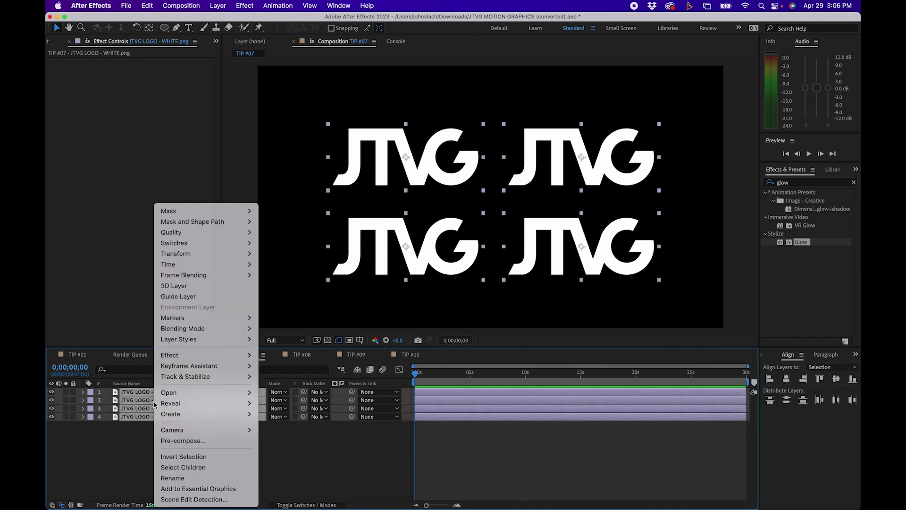
mouse_move(237, 216)
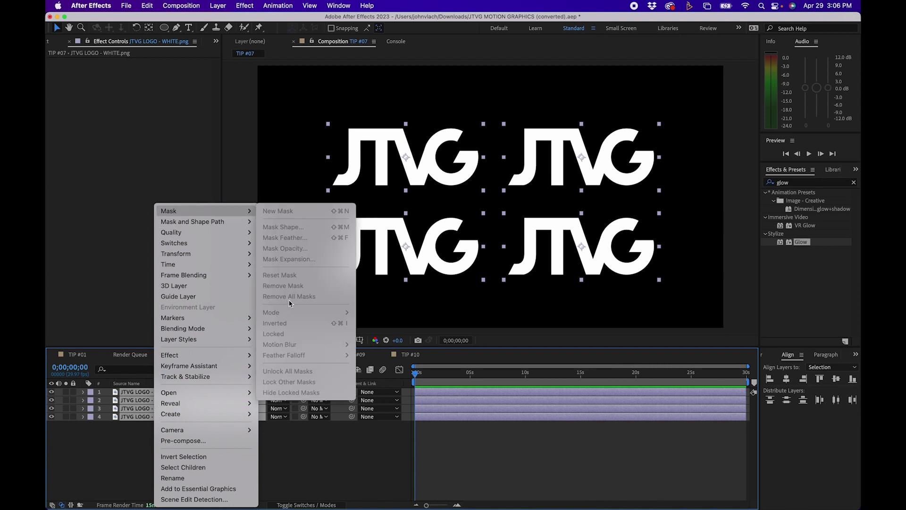
mouse_move(171, 317)
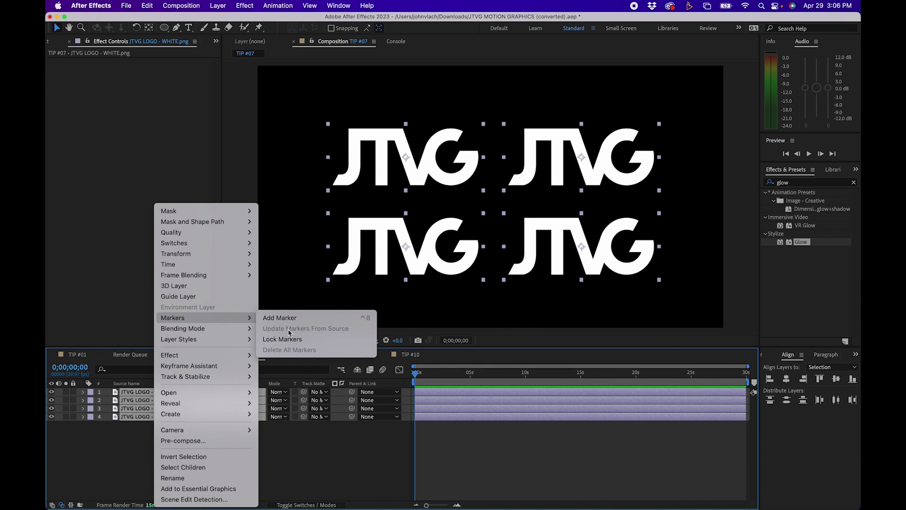
click(289, 447)
click(295, 449)
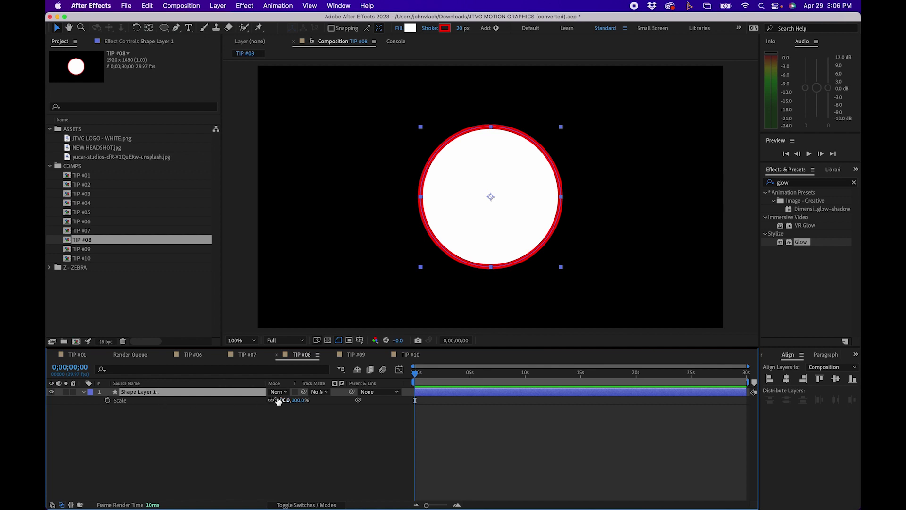
- Scale the red-outlined circle down to about 19%, then delete its shape layer
drag(279, 401, 184, 425)
click(536, 197)
click(183, 424)
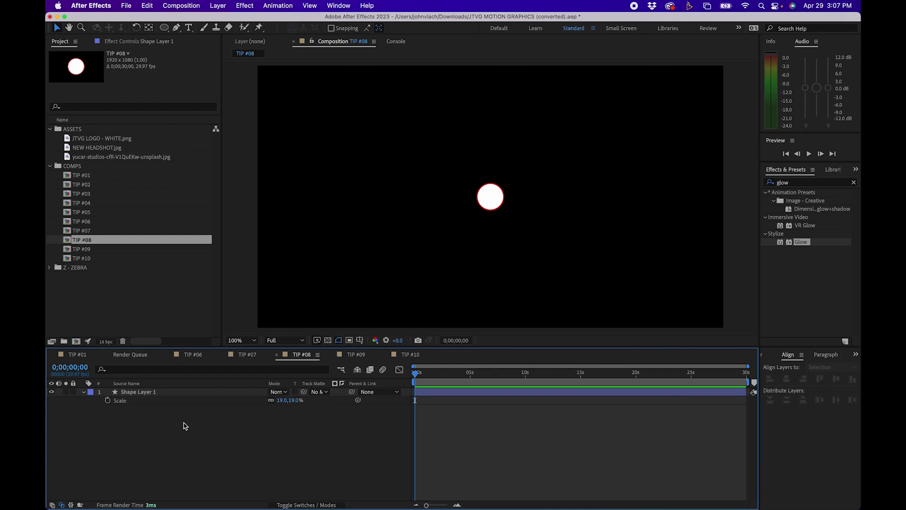
click(150, 396)
key(Delete)
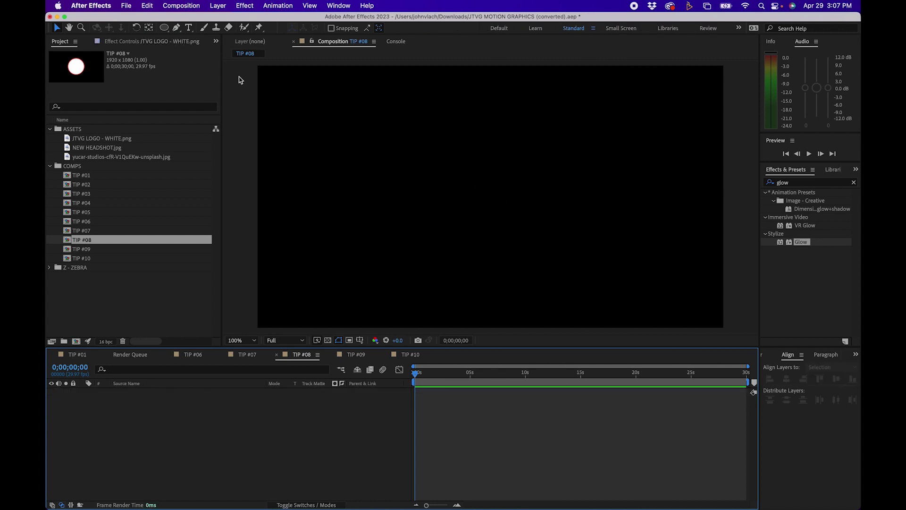
- Draw a large parametric circle with the Ellipse tool, Bezier Path unchecked
click(164, 28)
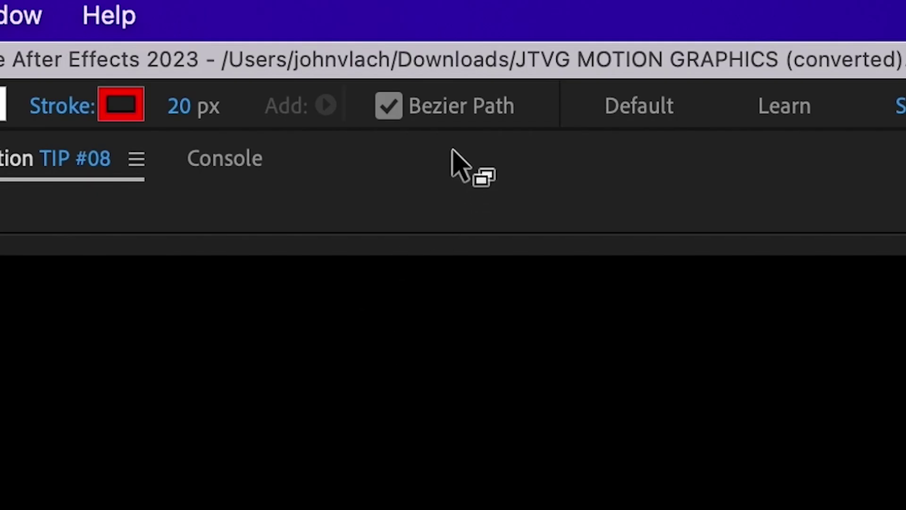
click(437, 28)
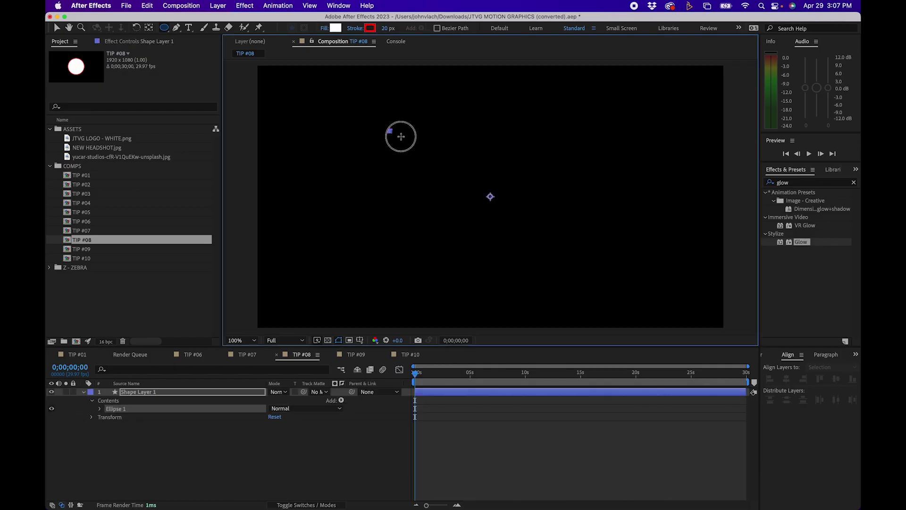
drag(389, 130, 542, 239)
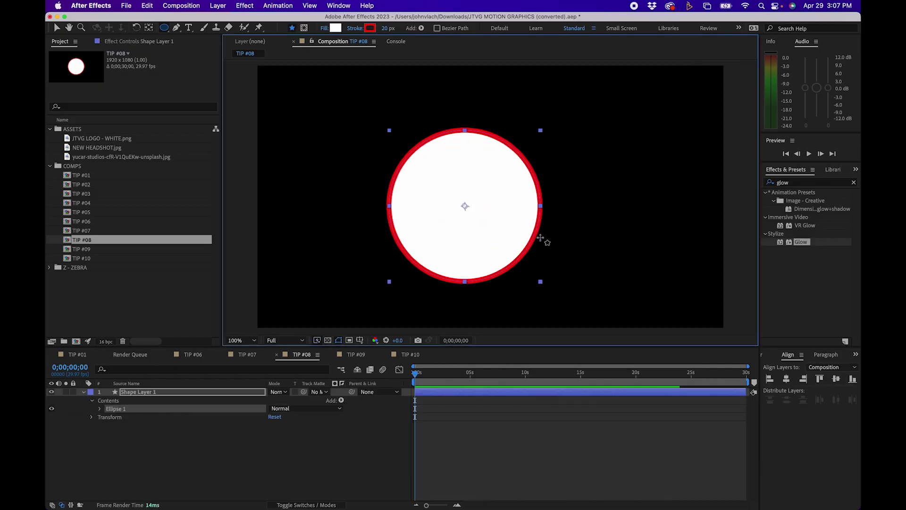
key(v)
- Enlarge the Ellipse Path 1 Size so the circle fills the frame, keeping the stroke width fixed
click(100, 409)
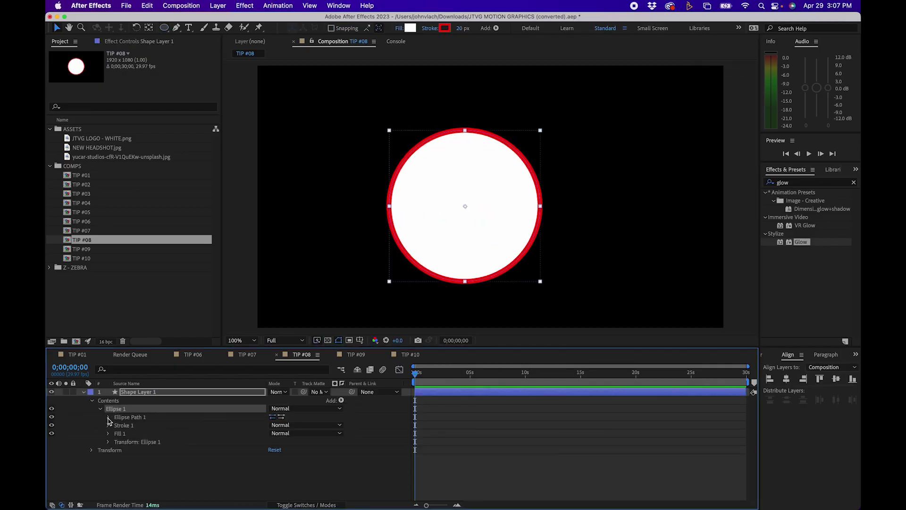
click(109, 418)
click(128, 417)
click(135, 426)
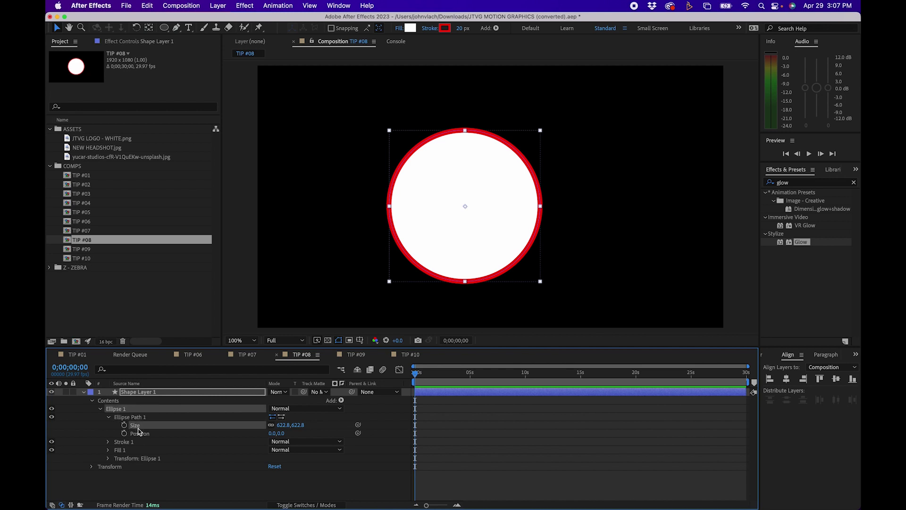
drag(283, 426, 52, 433)
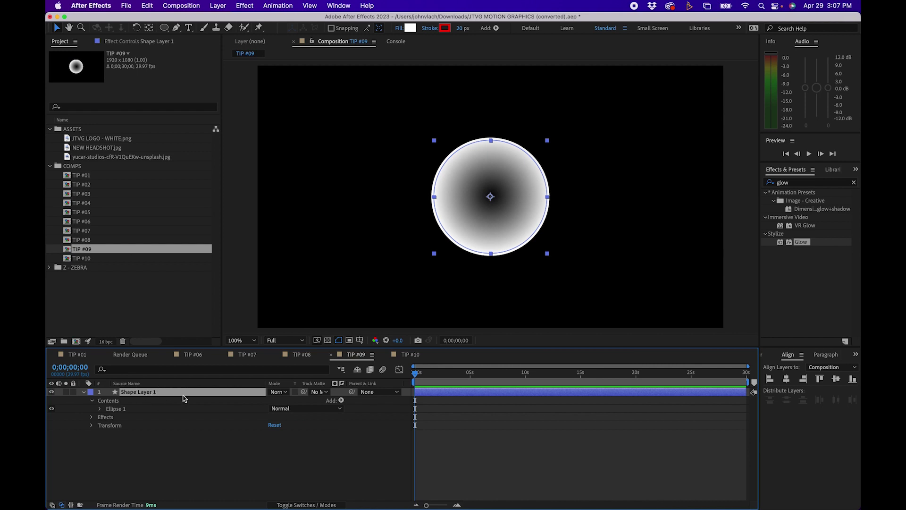
- Pre-compose the gradient-ramp circle into Shape Layer 1 Comp 1 and drag it to the left
click(141, 41)
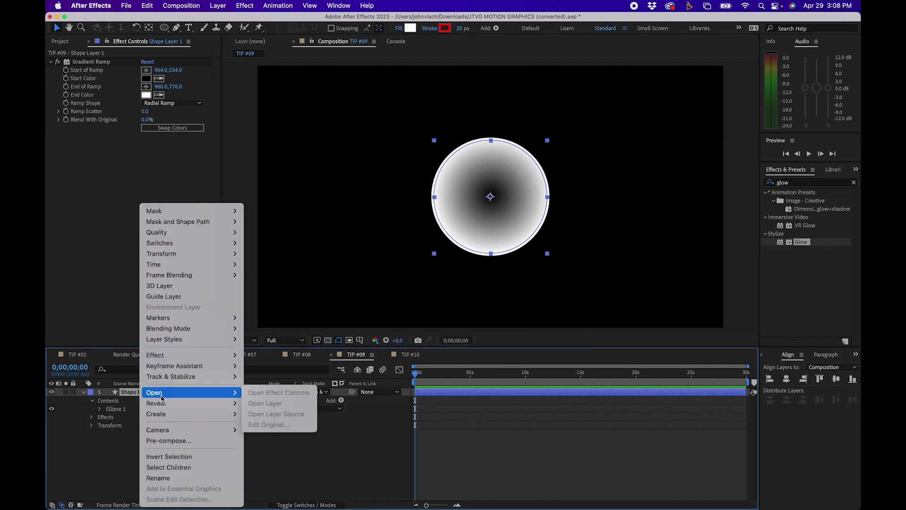
click(169, 441)
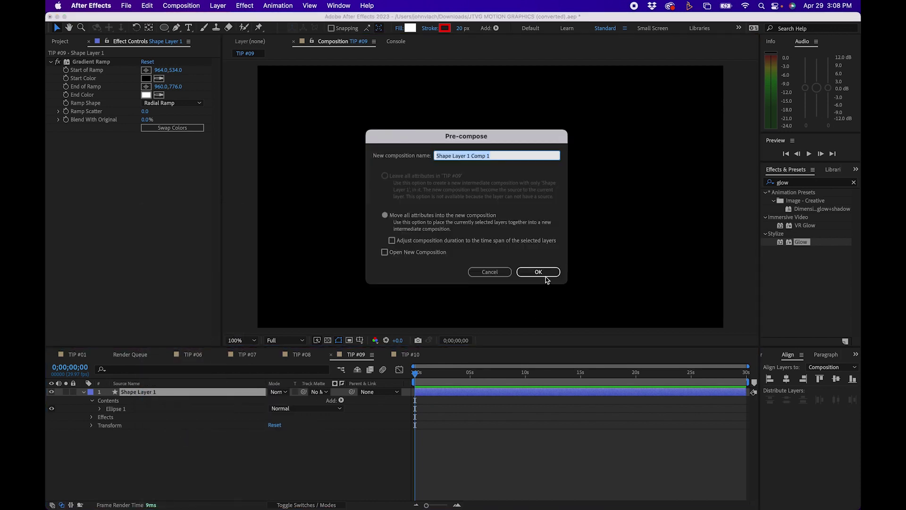
click(546, 277)
drag(490, 246, 367, 236)
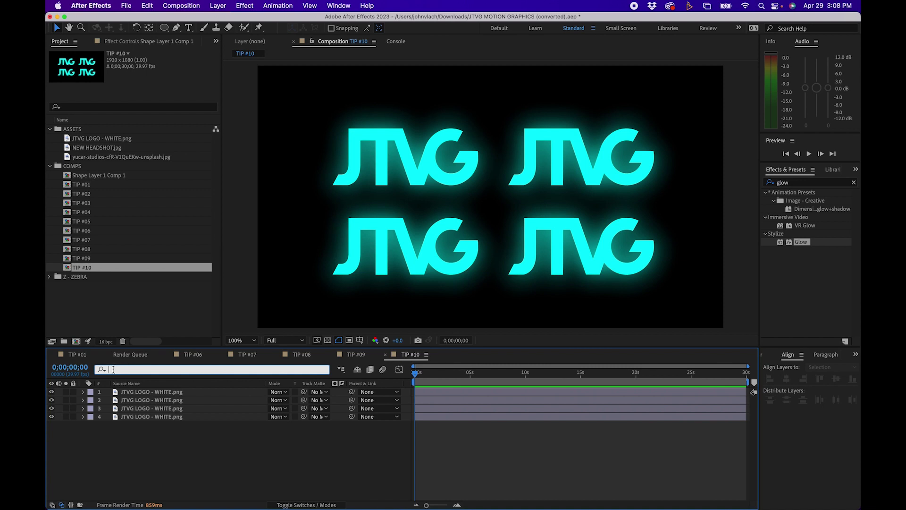
- Search the timeline for 'scale, position' to list both properties on all four logos
text(scale)
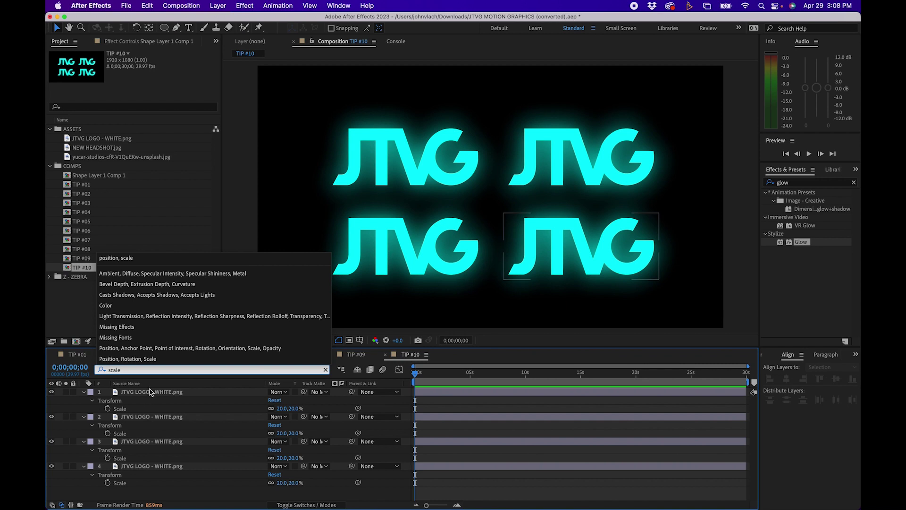
key(Return)
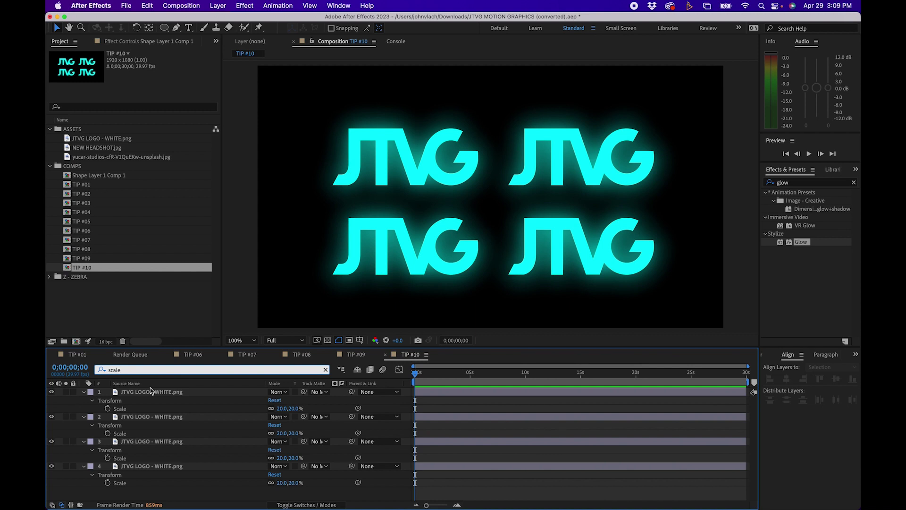
click(101, 369)
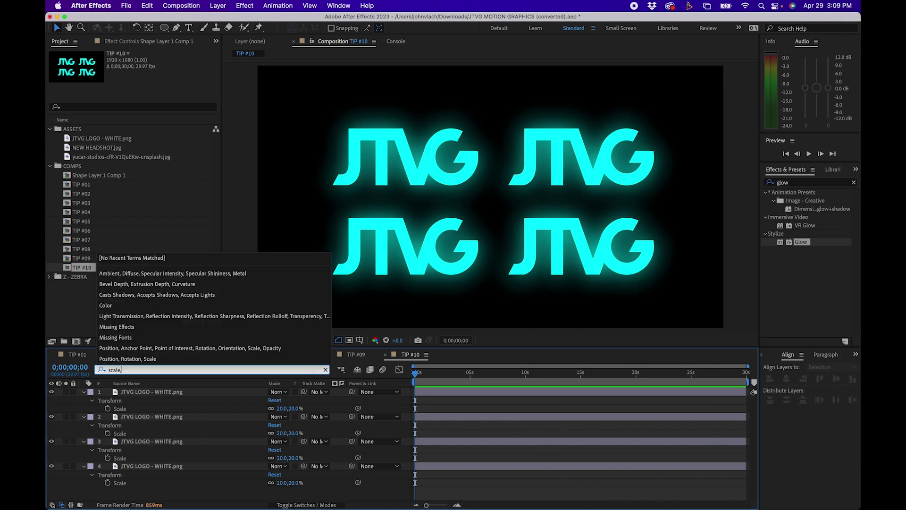
text(, pos)
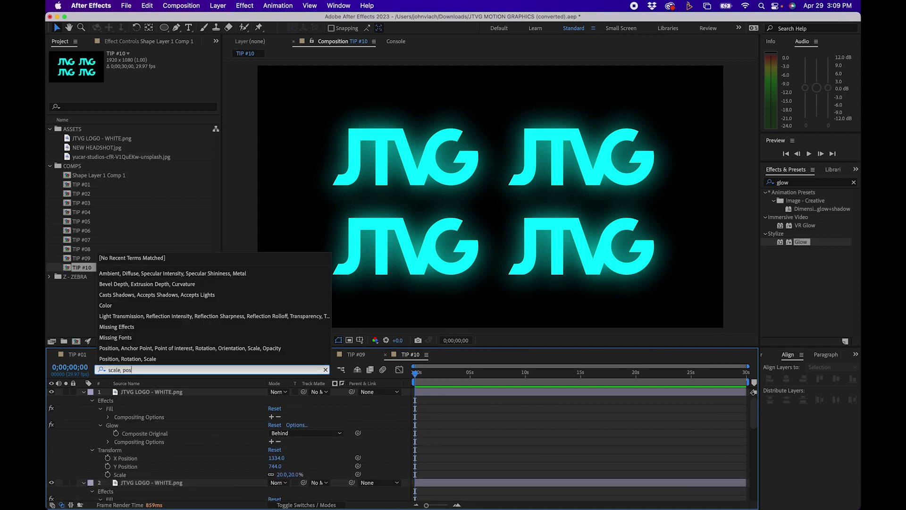
text(ition)
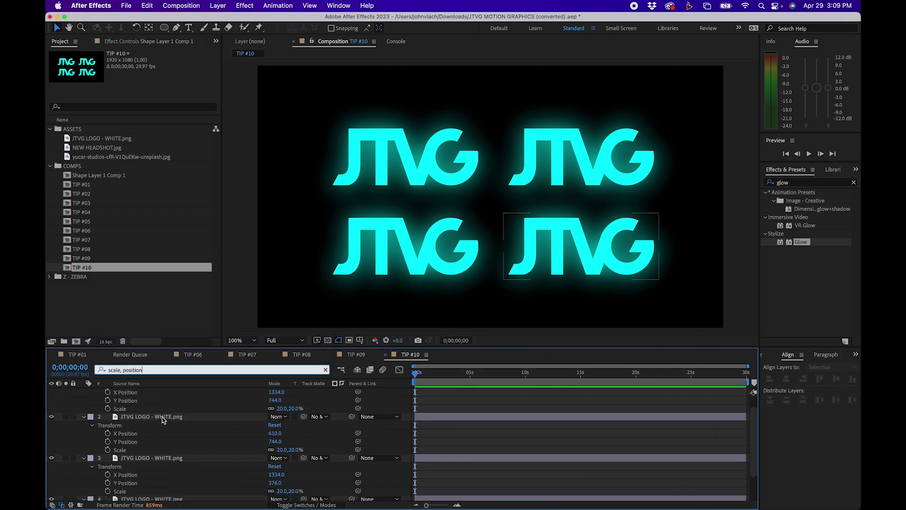
- Show only the logos' X and Y Position values using the S then P shortcuts
click(156, 457)
scroll(168, 448, up, 2)
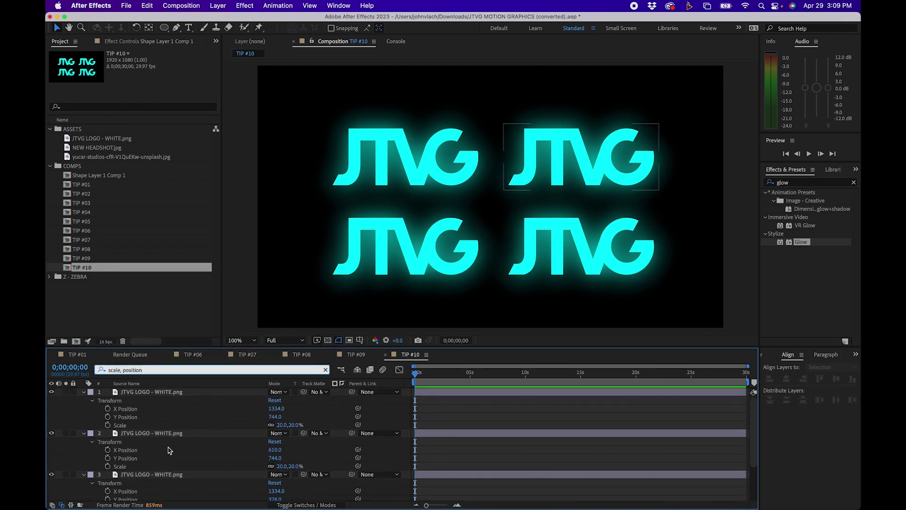
click(507, 410)
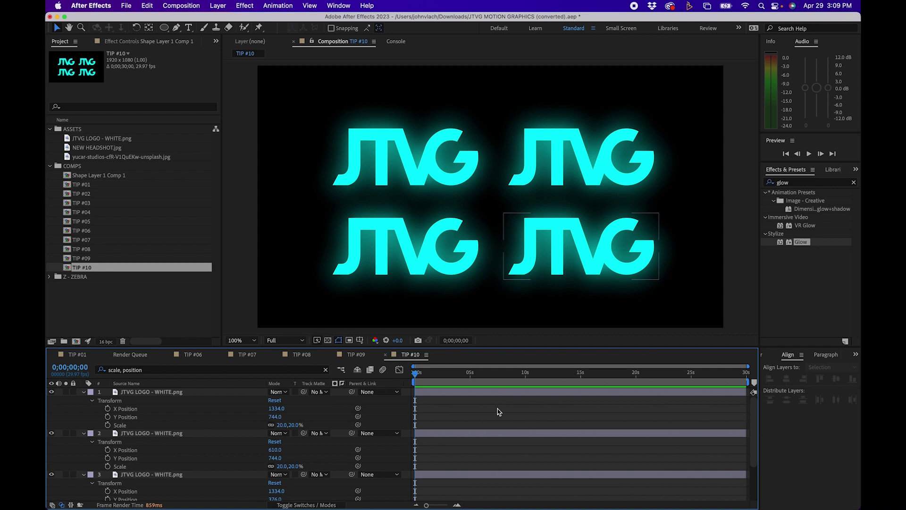
key(s)
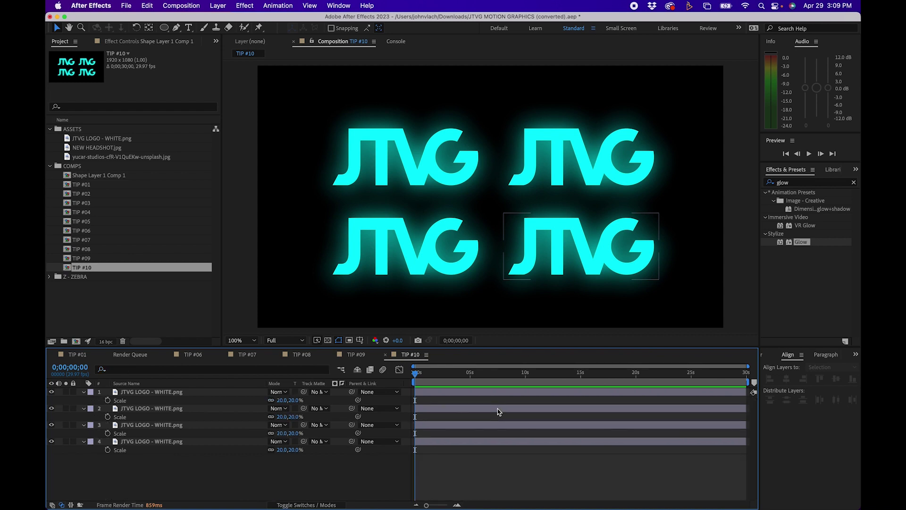
key(p)
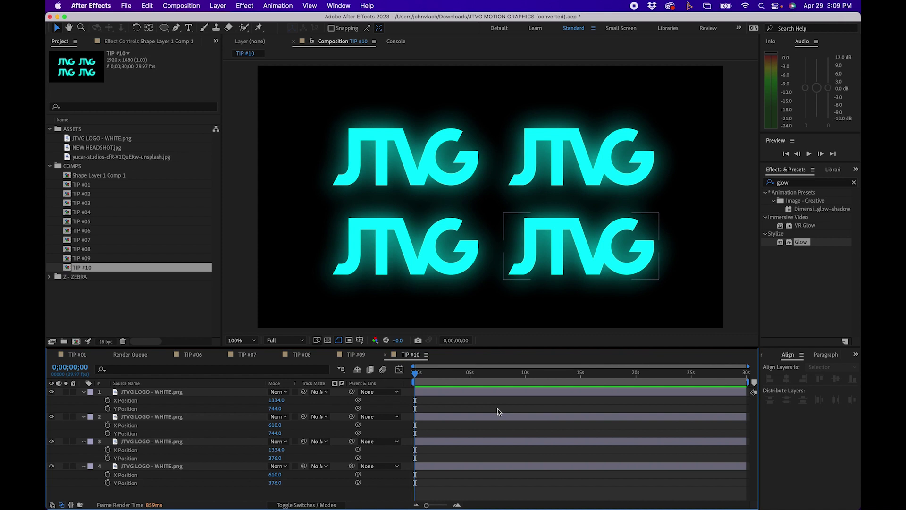
click(173, 369)
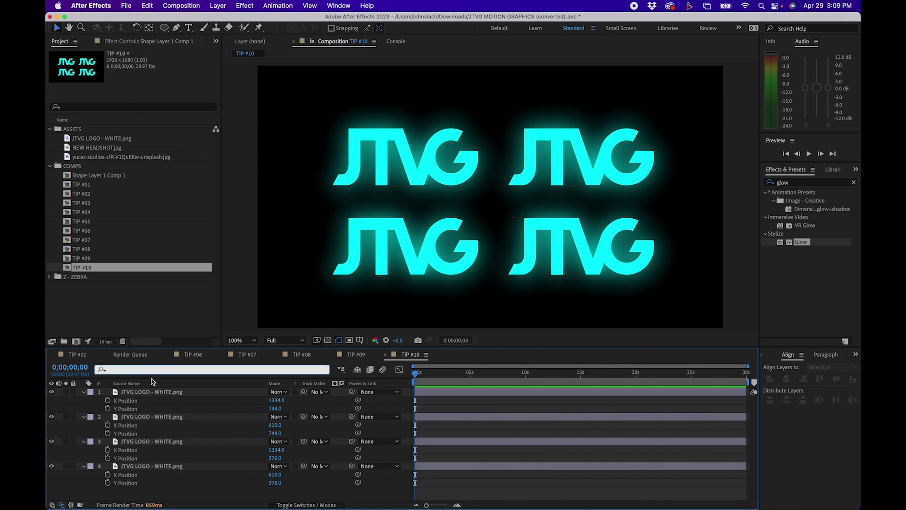